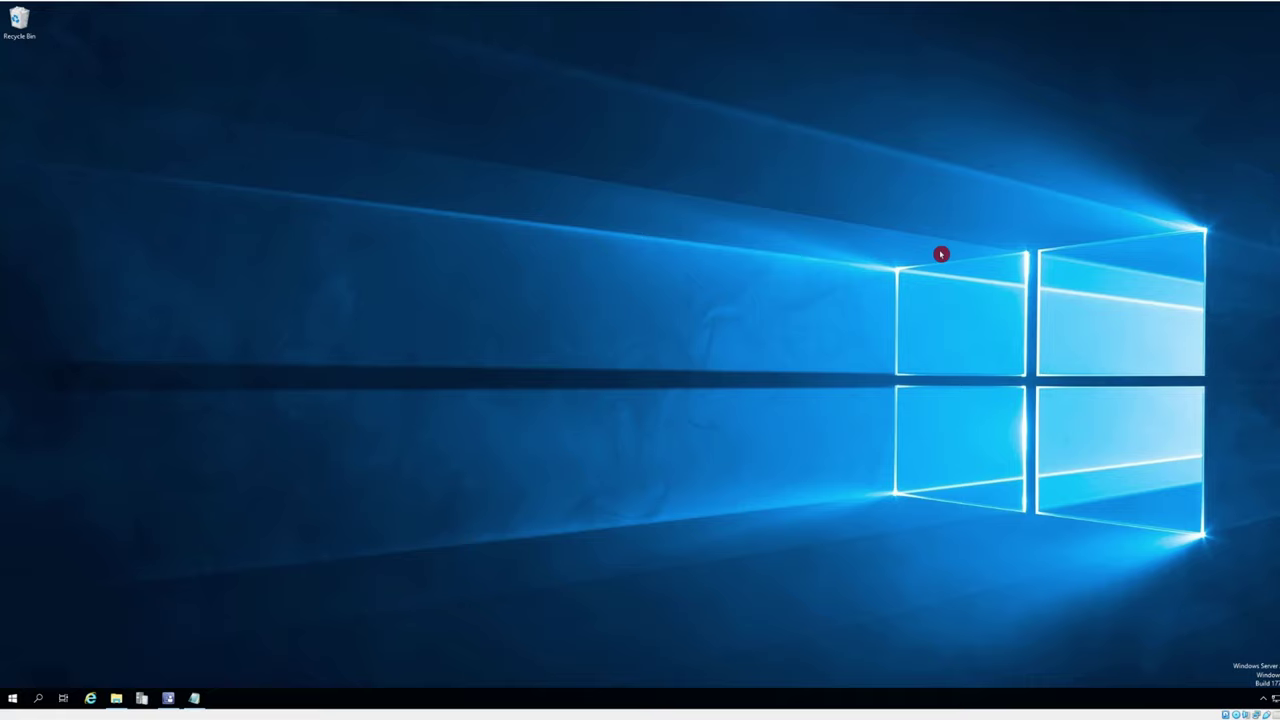
Go to Software Library > Application Management > Applications and bring up the empty list's context menu.
{"action": "left_click", "coordinate": [168, 697]}
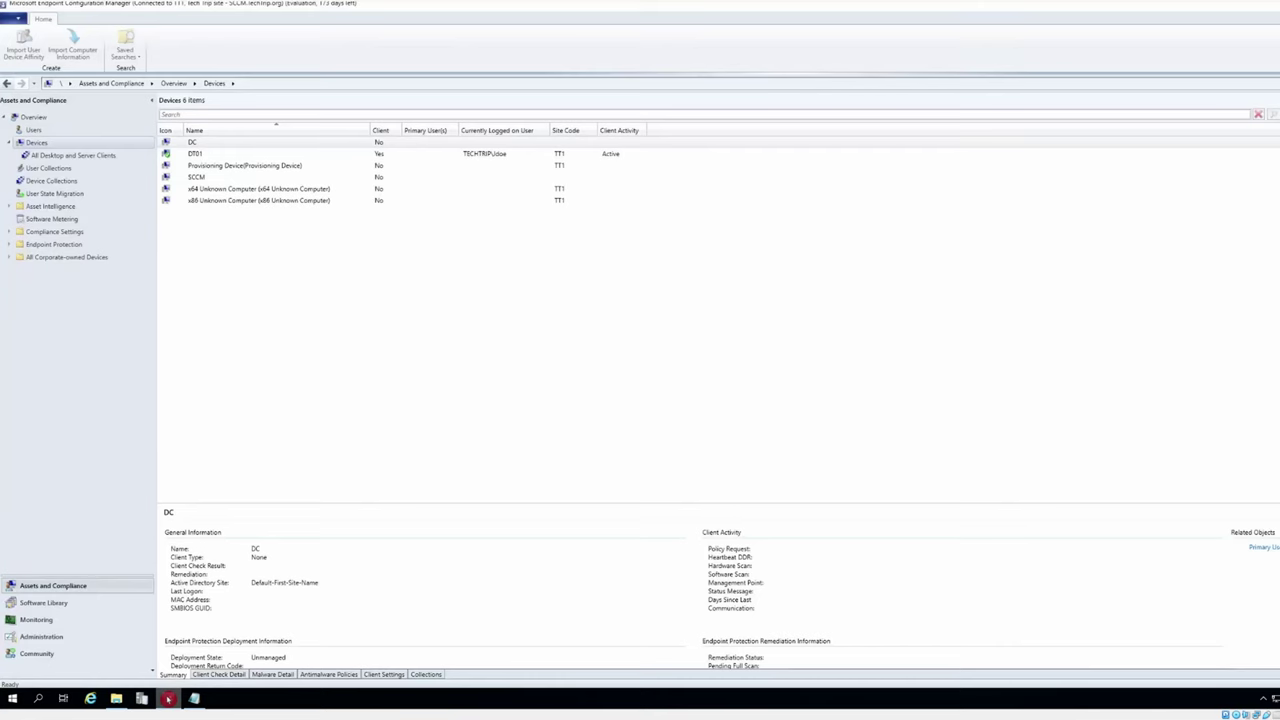
{"action": "left_click", "coordinate": [91, 607]}
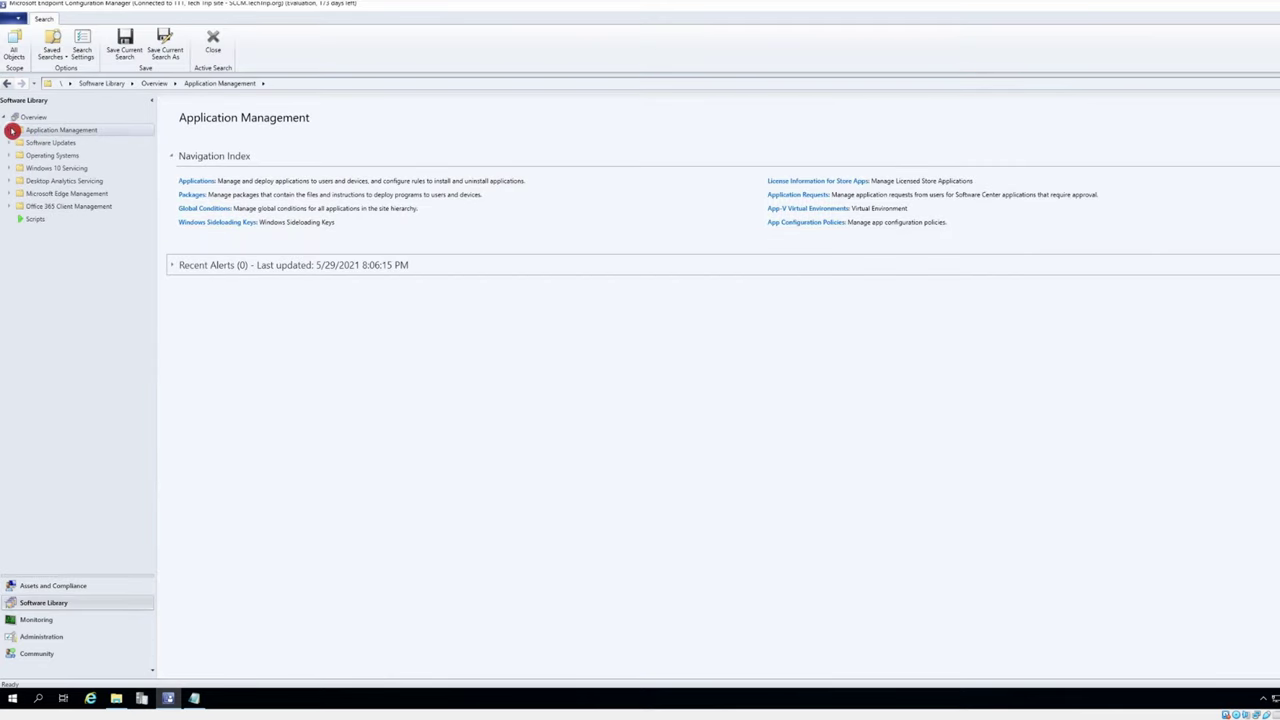
{"action": "left_click", "coordinate": [11, 130]}
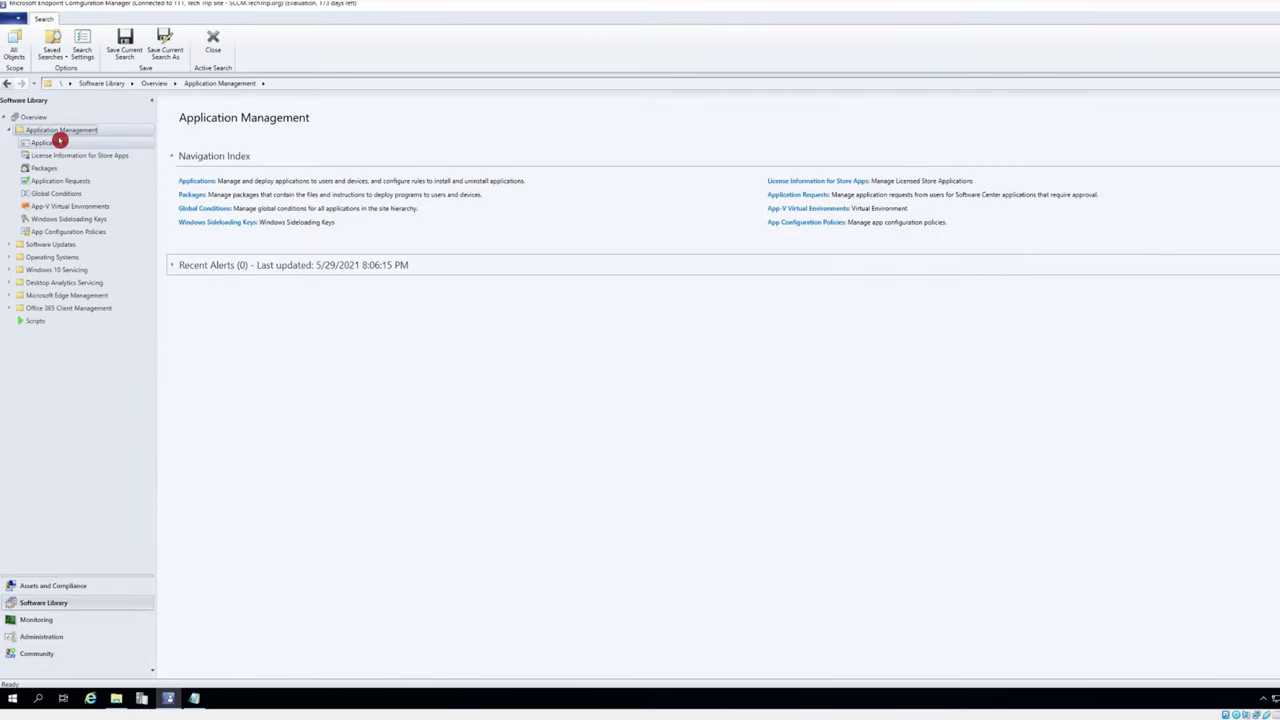
{"action": "left_click", "coordinate": [70, 143]}
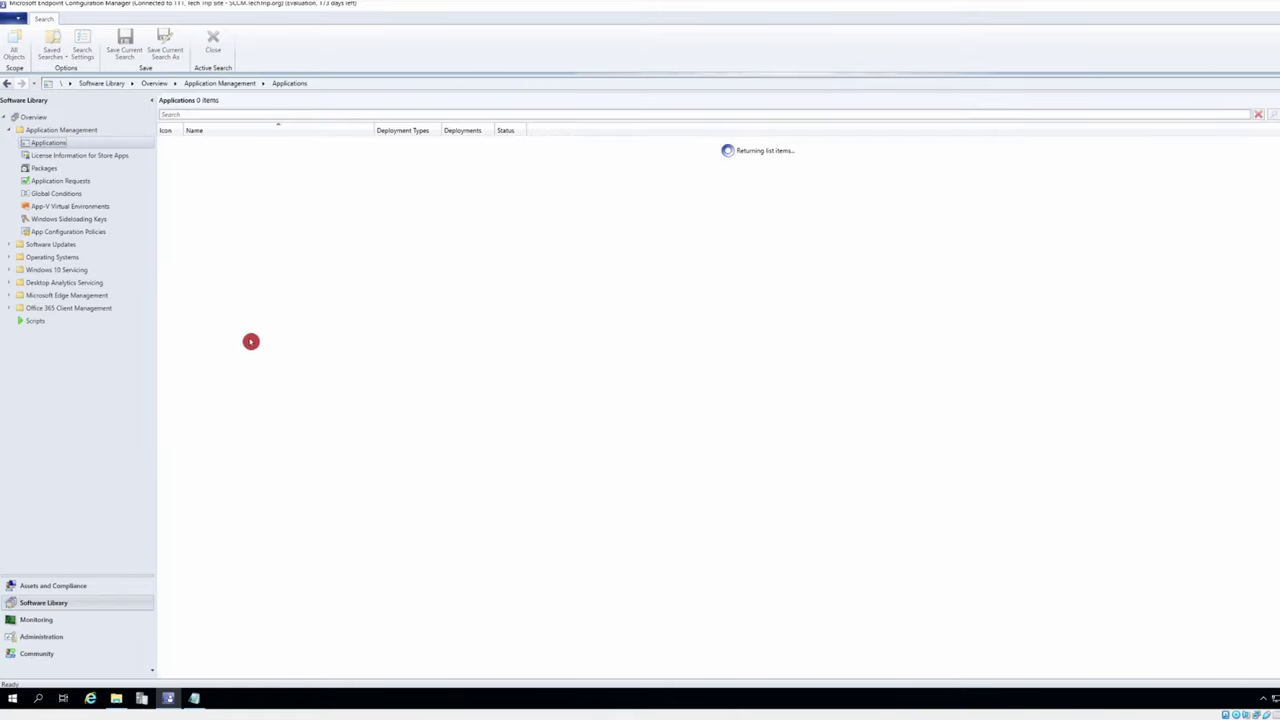
{"action": "right_click", "coordinate": [292, 247]}
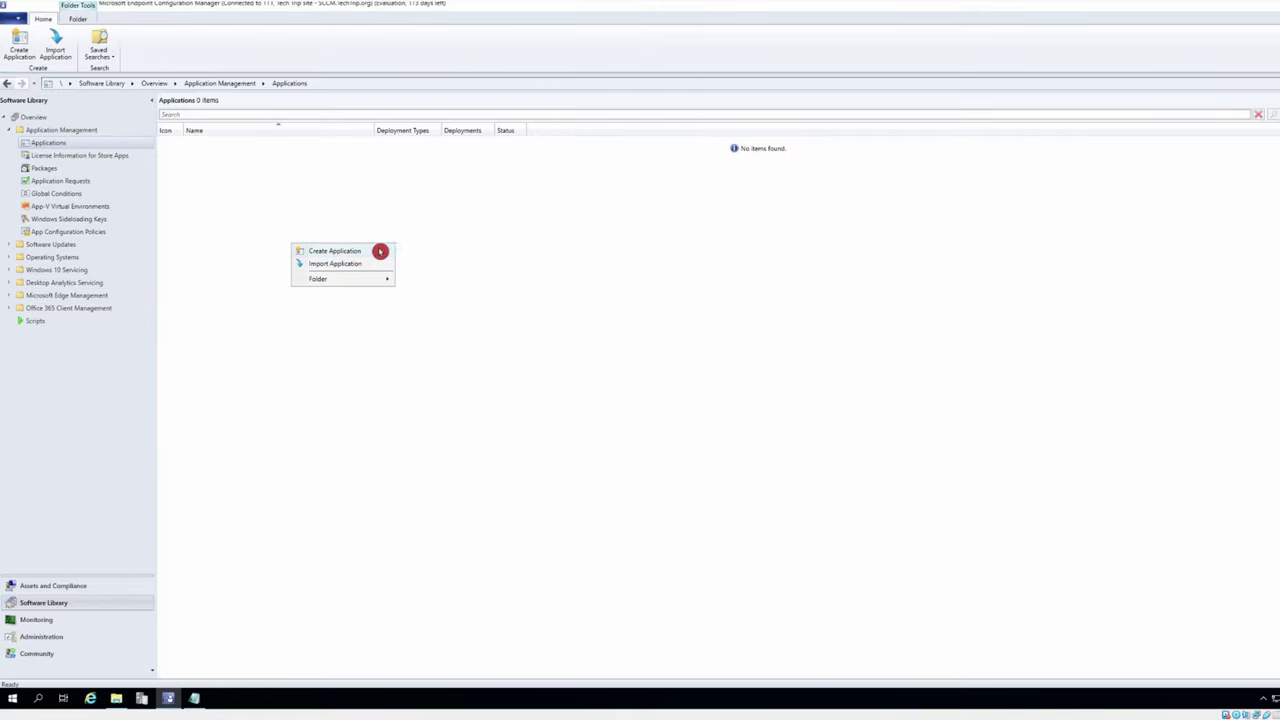
Create the application manually as Snagit (TechSmith, version 19.1.7) and advance to the Software Center page.
{"action": "left_click", "coordinate": [373, 254]}
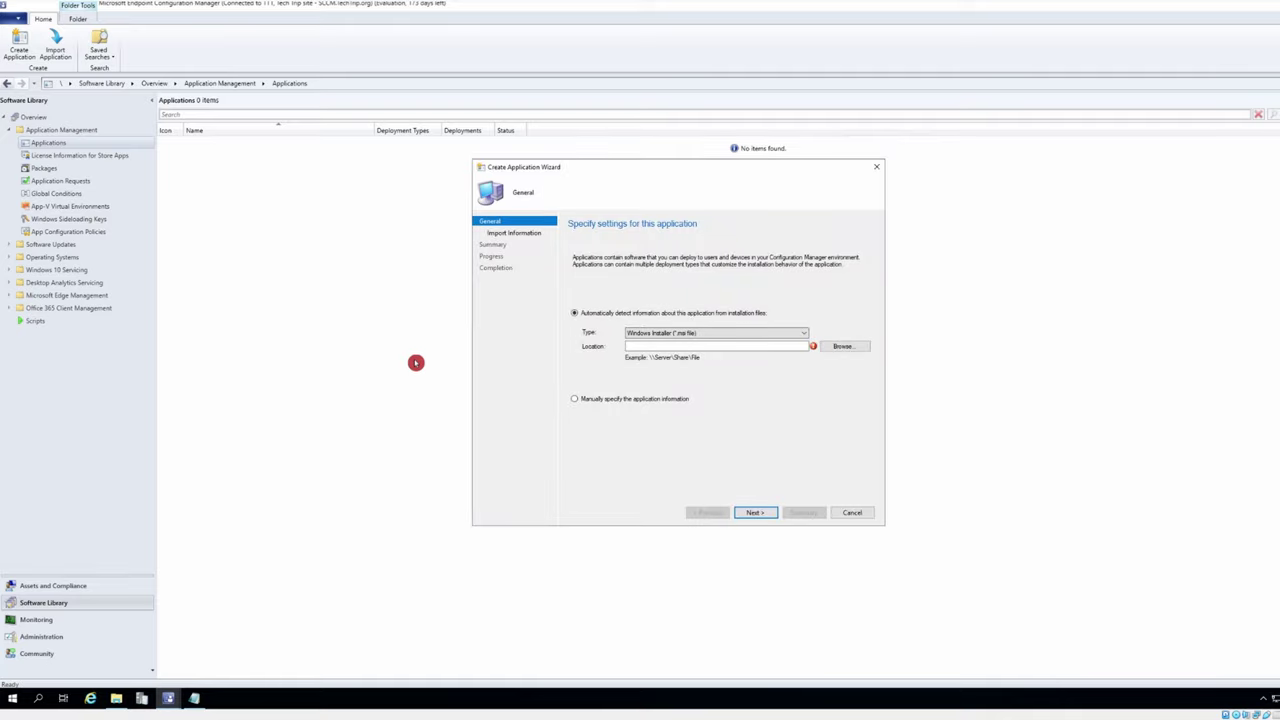
{"action": "left_click", "coordinate": [616, 398]}
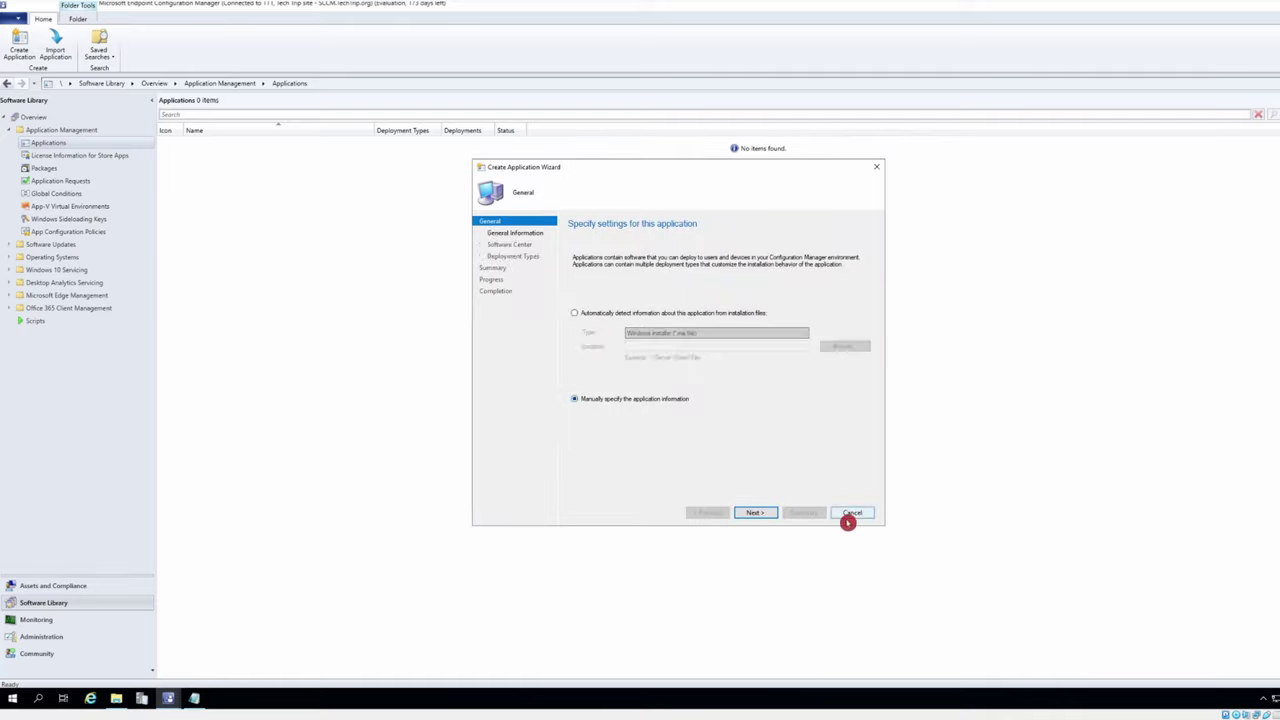
{"action": "left_click", "coordinate": [757, 513]}
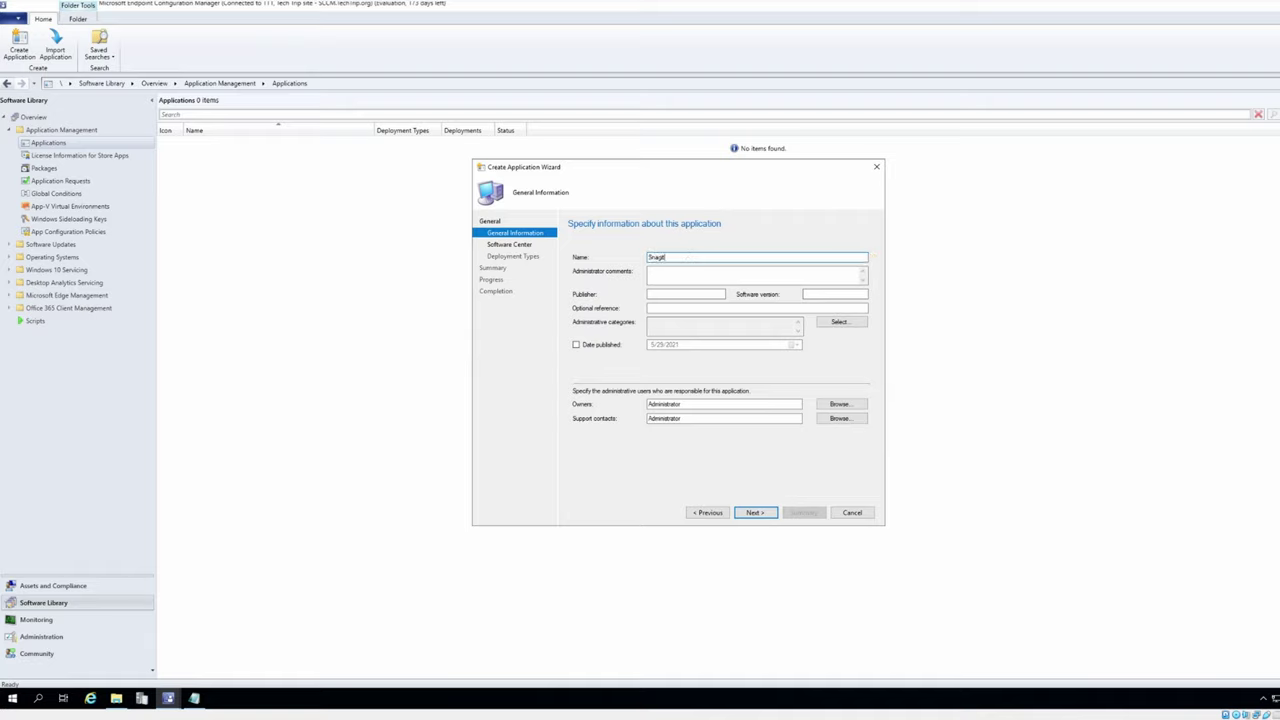
{"action": "left_click", "coordinate": [650, 271]}
{"action": "left_click", "coordinate": [752, 515]}
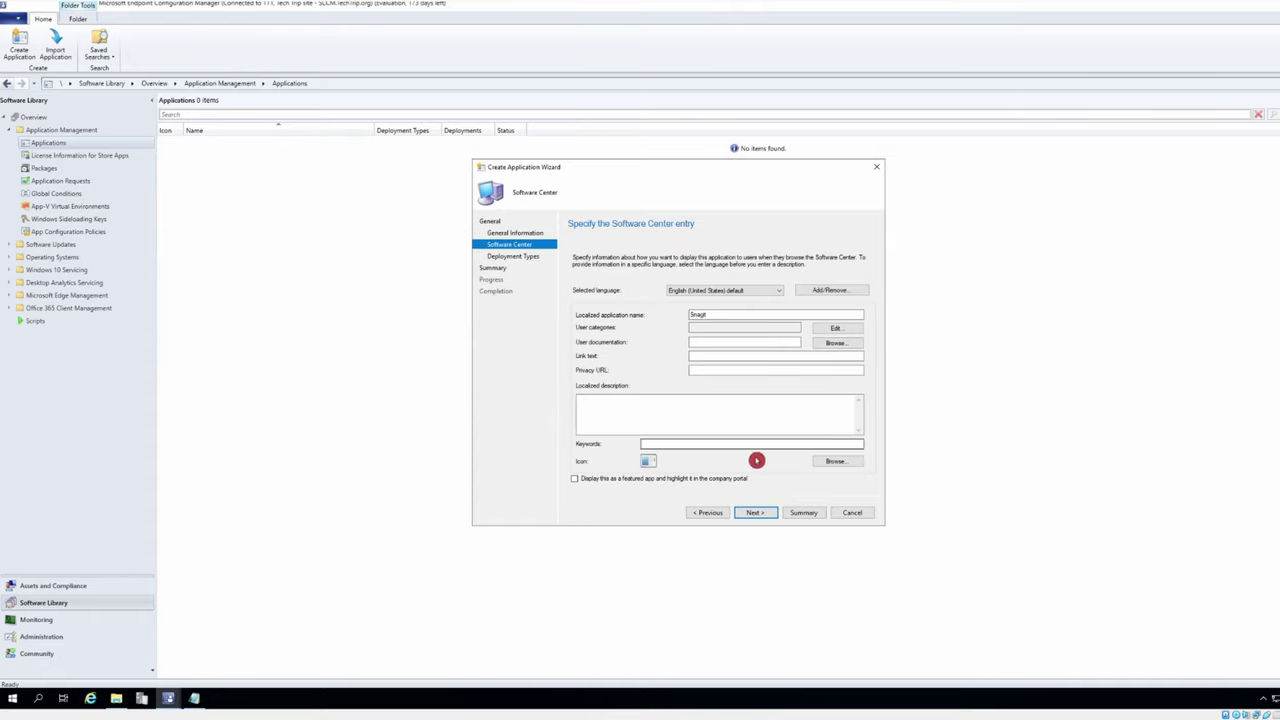
Set the Software Center icon to the Snagit image from \\DC\Installs\Snagit 19.
{"action": "left_click", "coordinate": [843, 461]}
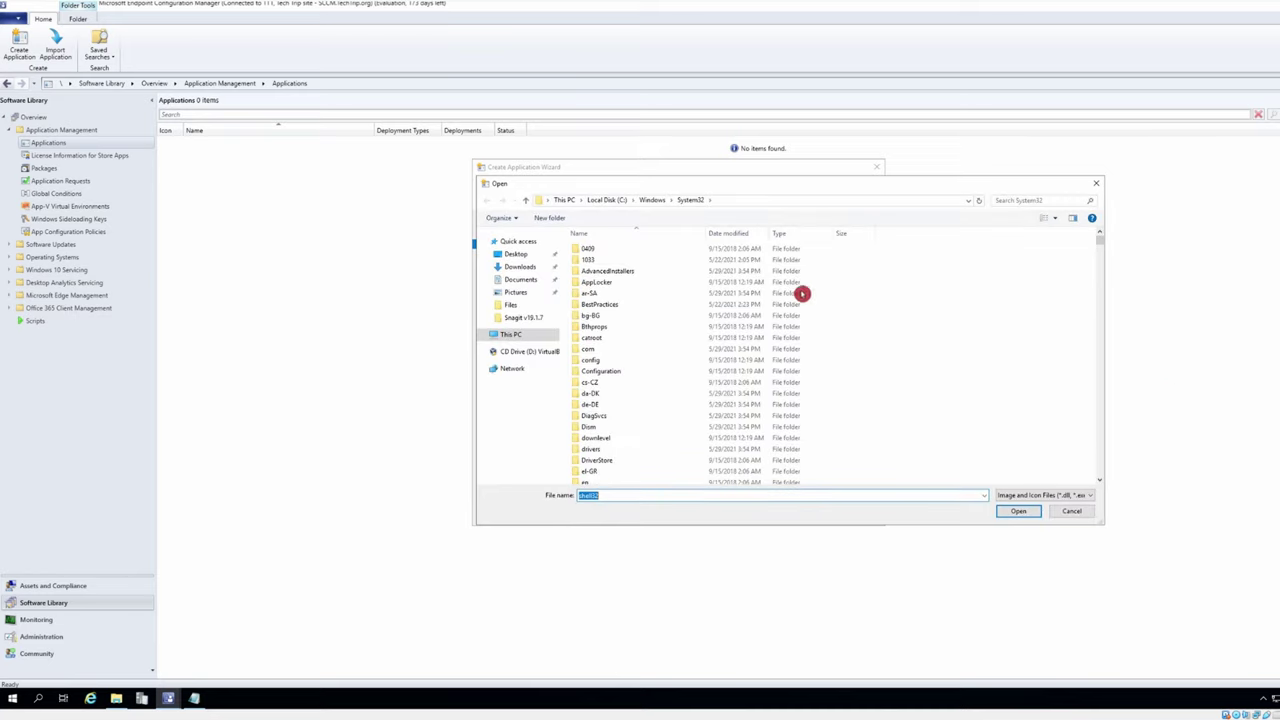
{"action": "left_click", "coordinate": [762, 203]}
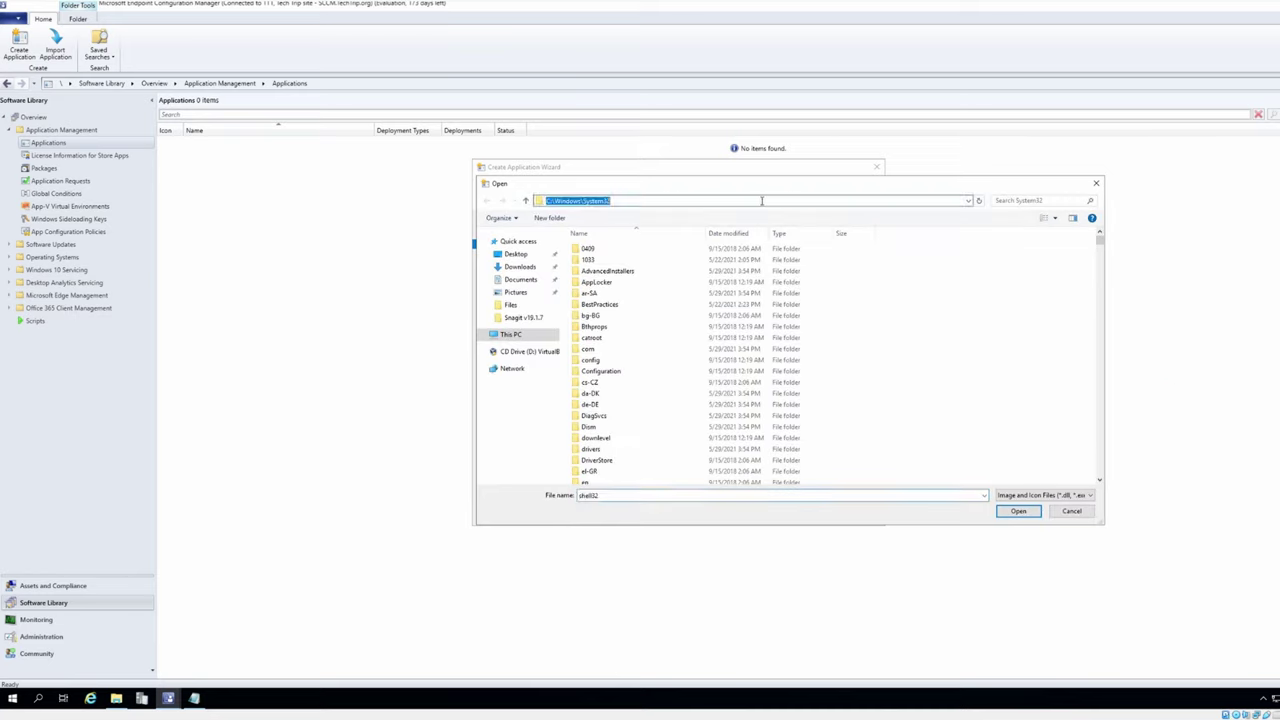
{"action": "type", "text": "\\\\DC\\"}
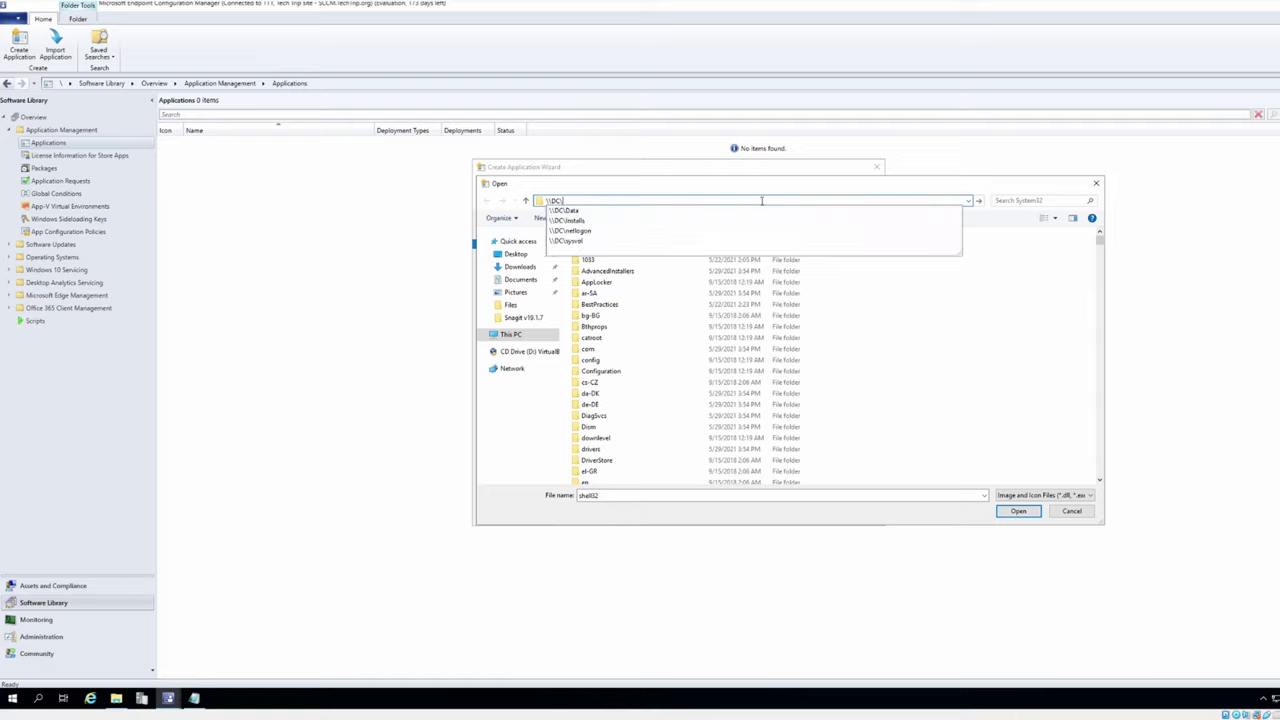
{"action": "key", "text": "Down"}
{"action": "key", "text": "Down"}
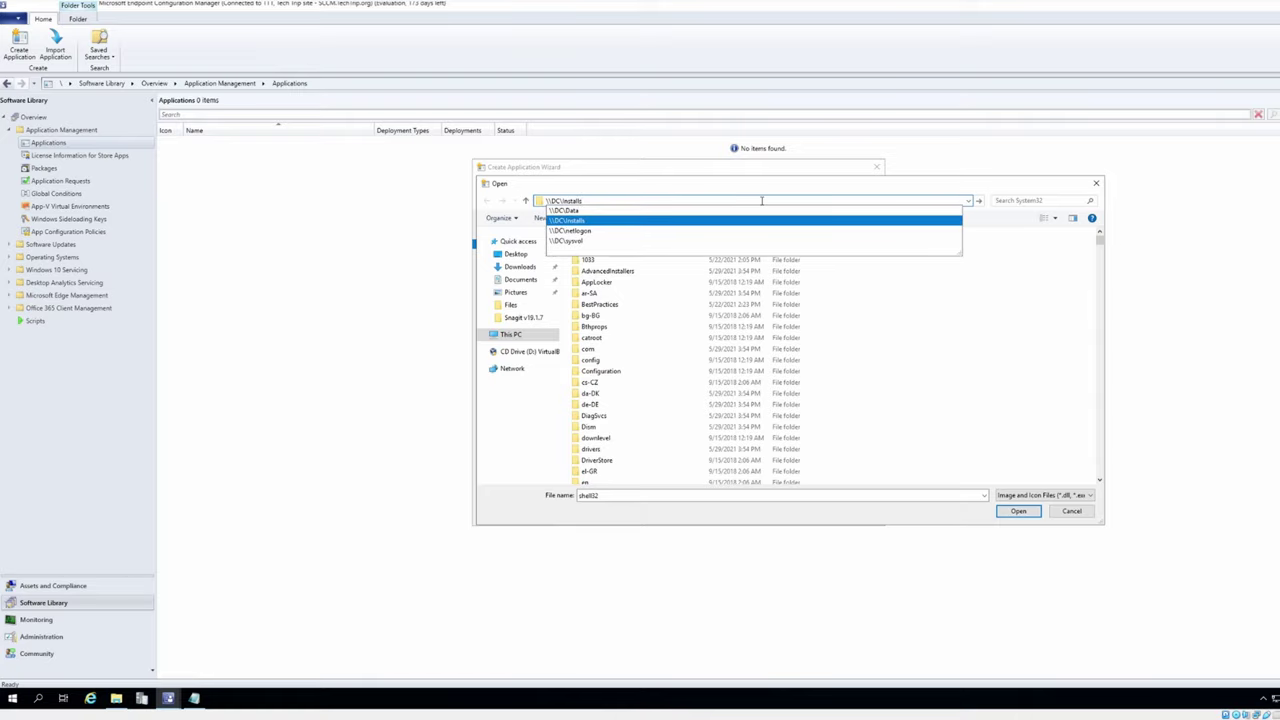
{"action": "type", "text": "\\"}
{"action": "left_click", "coordinate": [621, 216]}
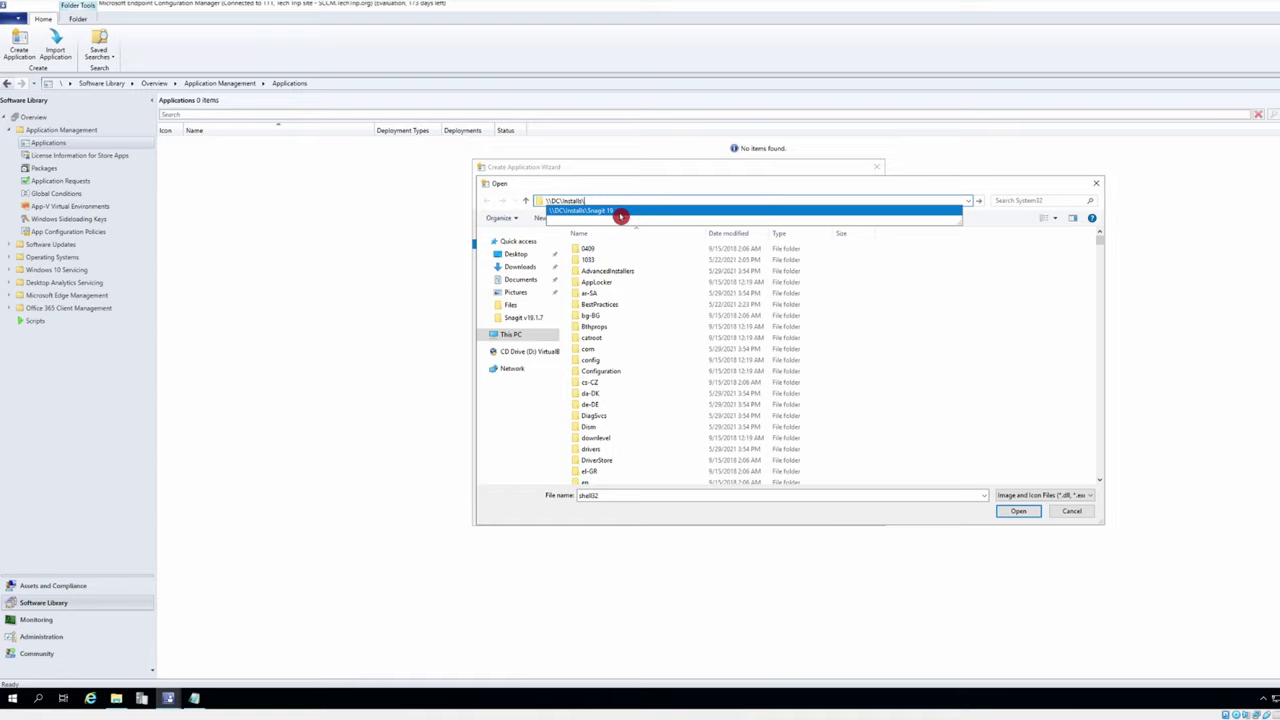
{"action": "double_click", "coordinate": [626, 251]}
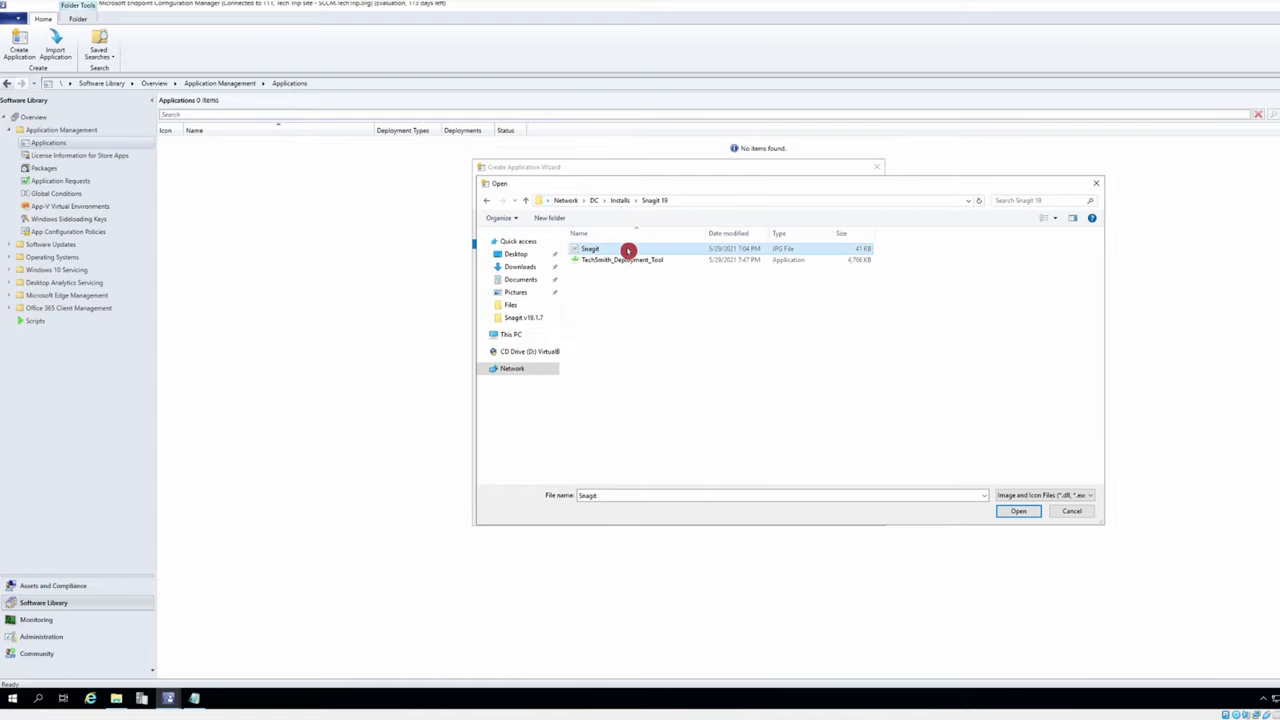
Add a Windows Installer deployment type from \\DC\Installs\Snagit 19\snagit.msi and import its details.
{"action": "left_click", "coordinate": [748, 513]}
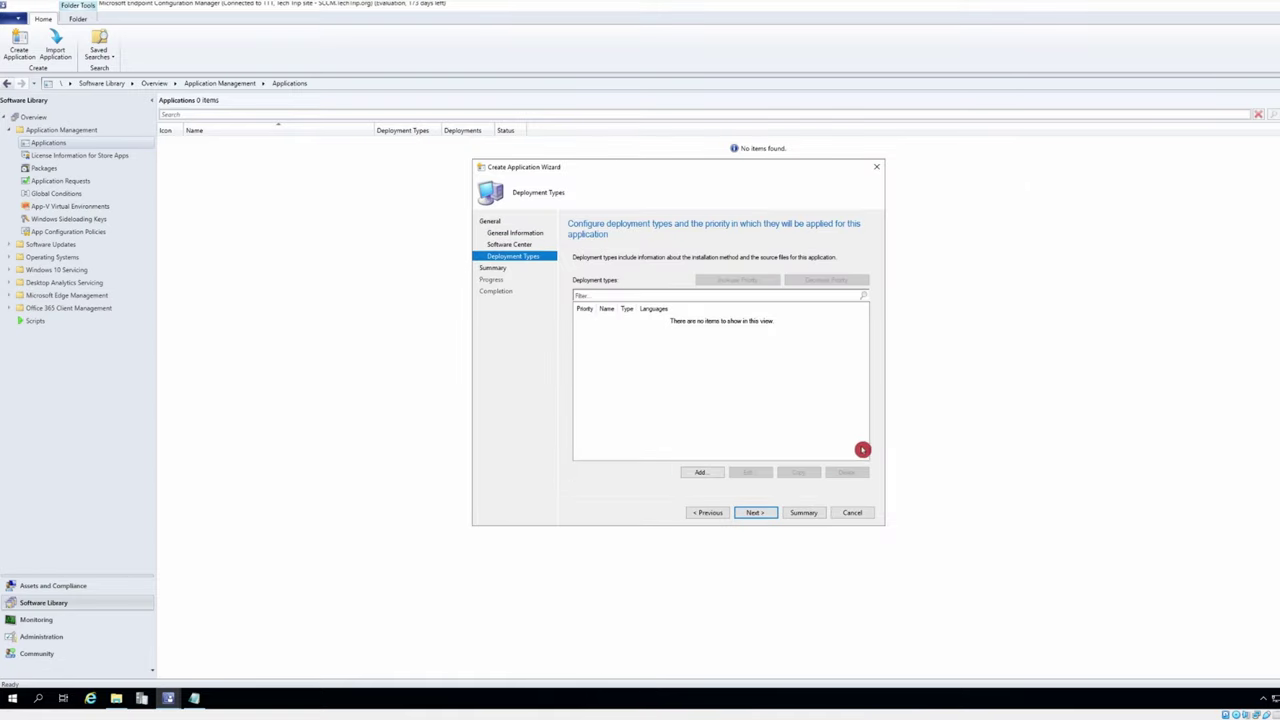
{"action": "left_click", "coordinate": [708, 471]}
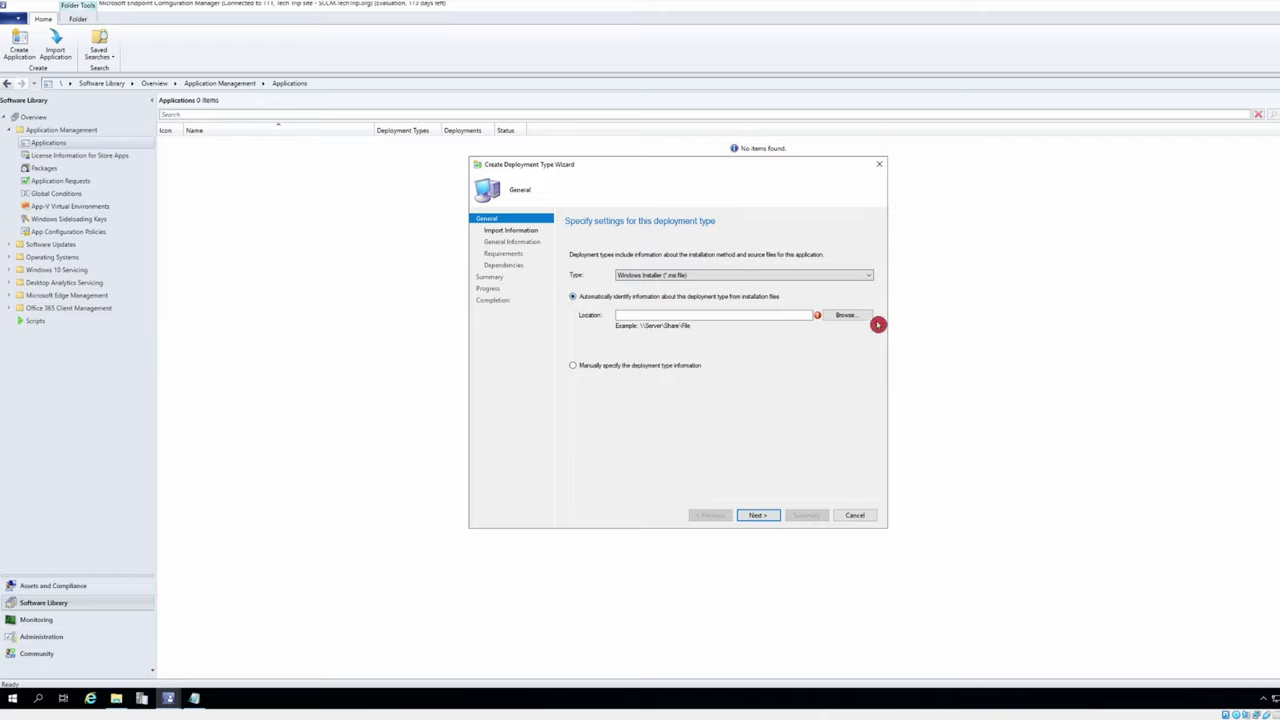
{"action": "left_click", "coordinate": [724, 317]}
{"action": "type", "text": "\\\\DC\\"}
{"action": "key", "text": "Down"}
{"action": "key", "text": "Down"}
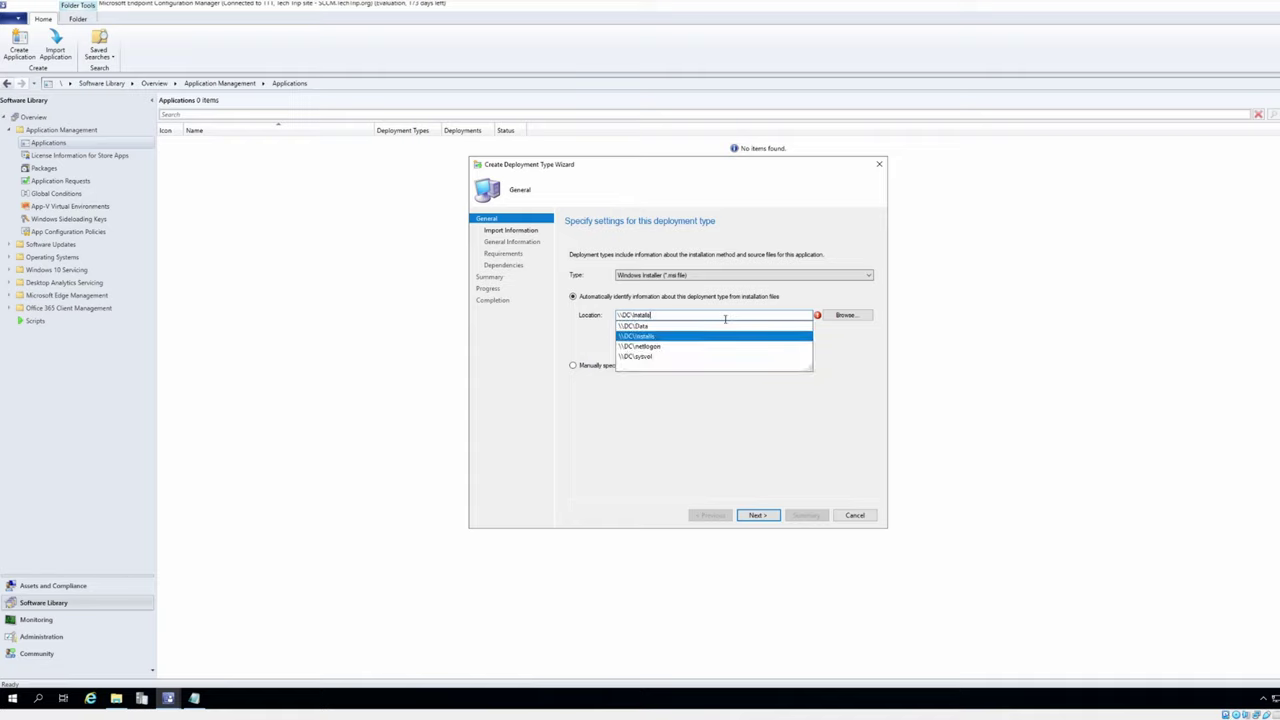
{"action": "type", "text": "\\"}
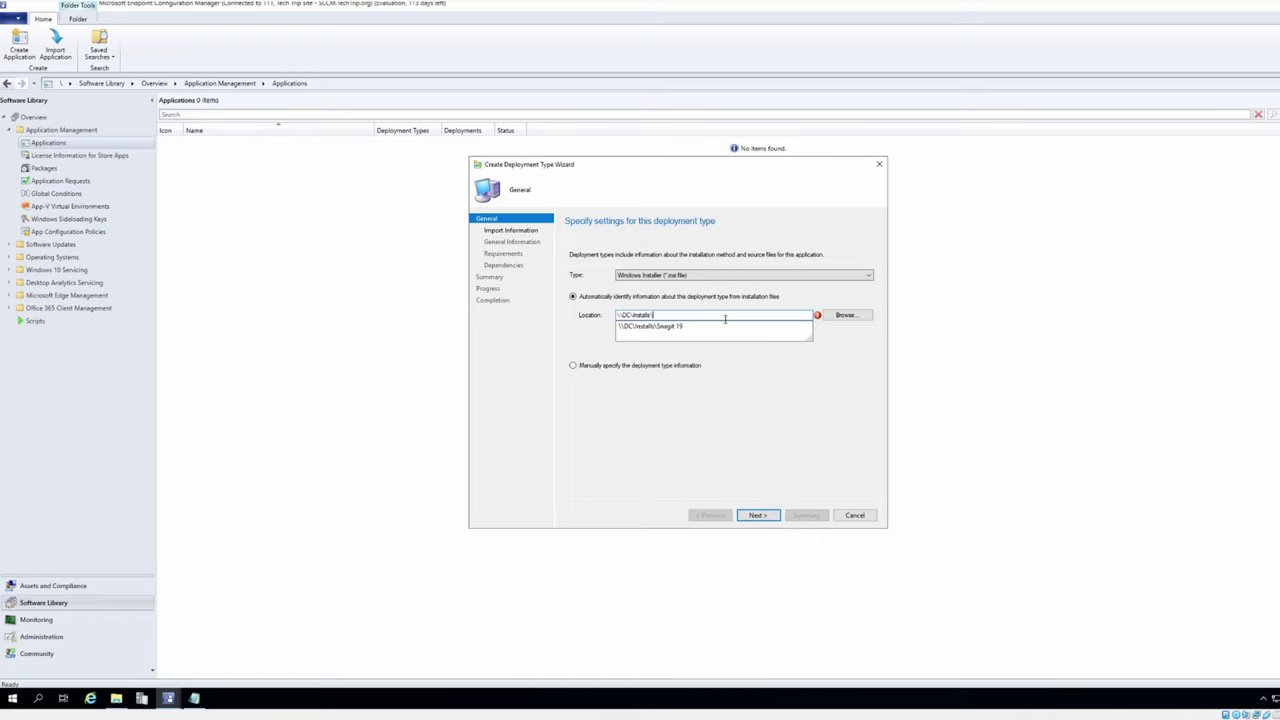
{"action": "left_click", "coordinate": [708, 325]}
{"action": "left_click", "coordinate": [728, 315]}
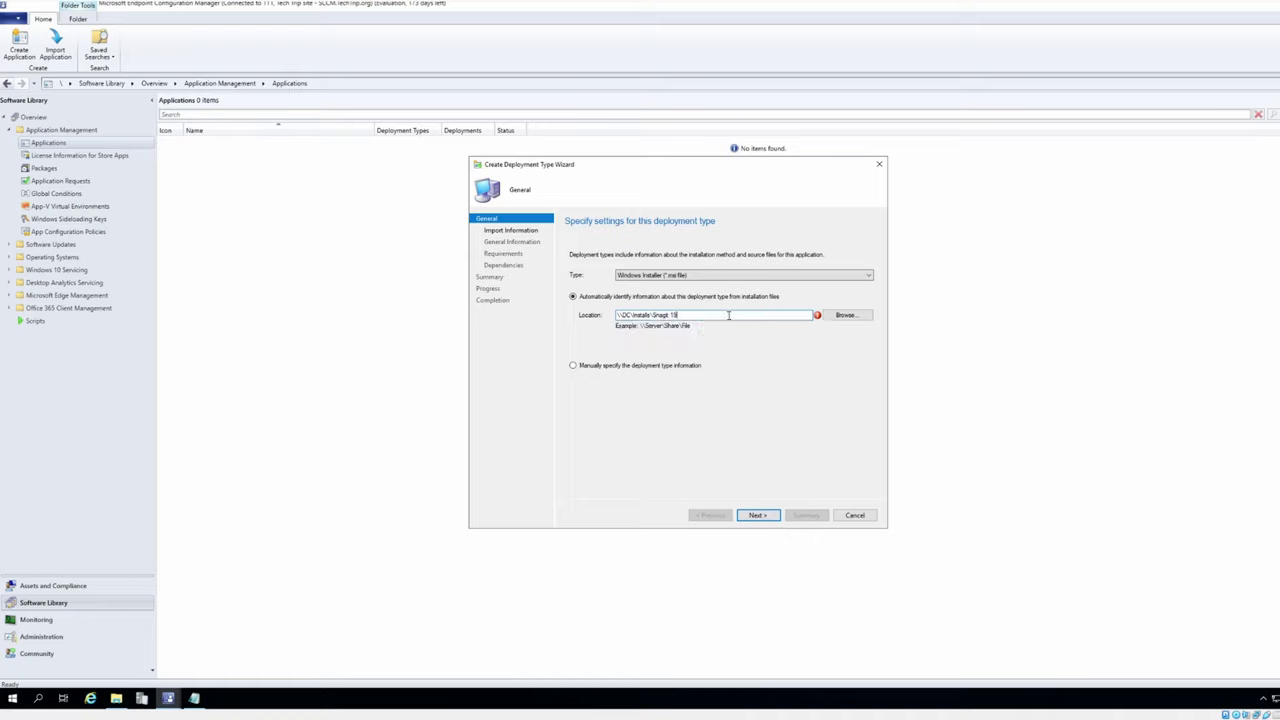
{"action": "type", "text": "\\"}
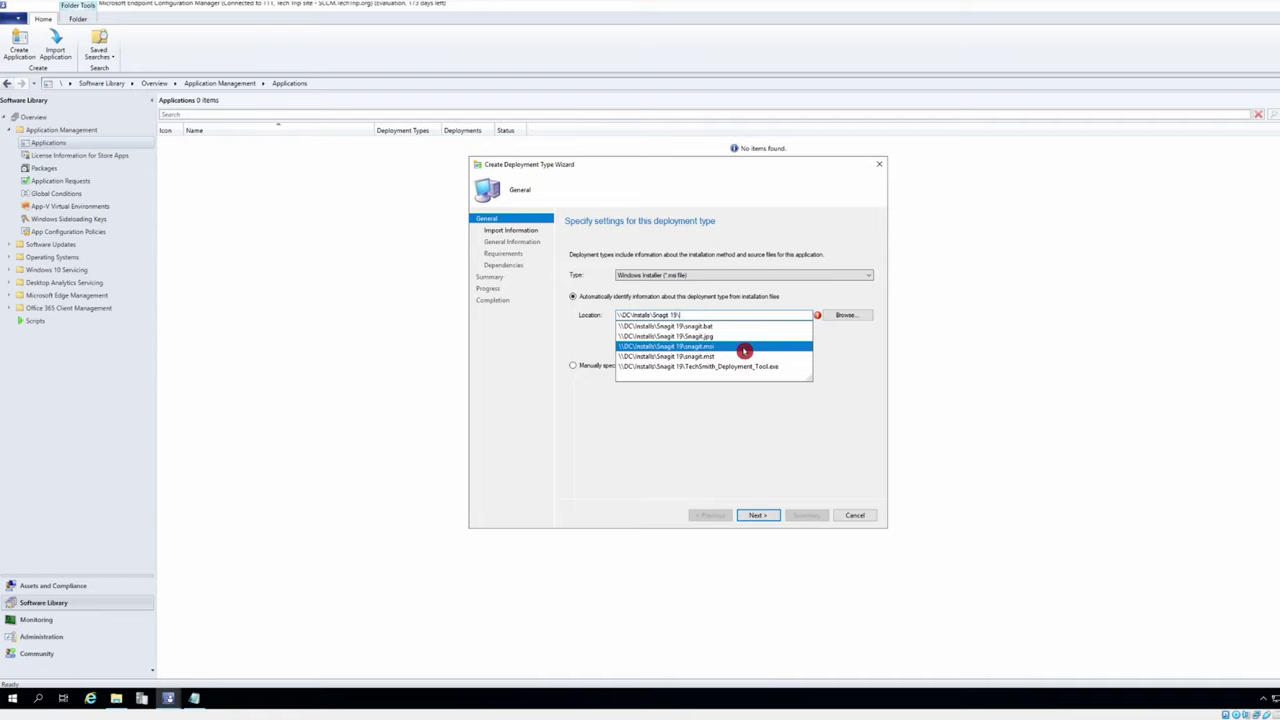
{"action": "left_click", "coordinate": [744, 350]}
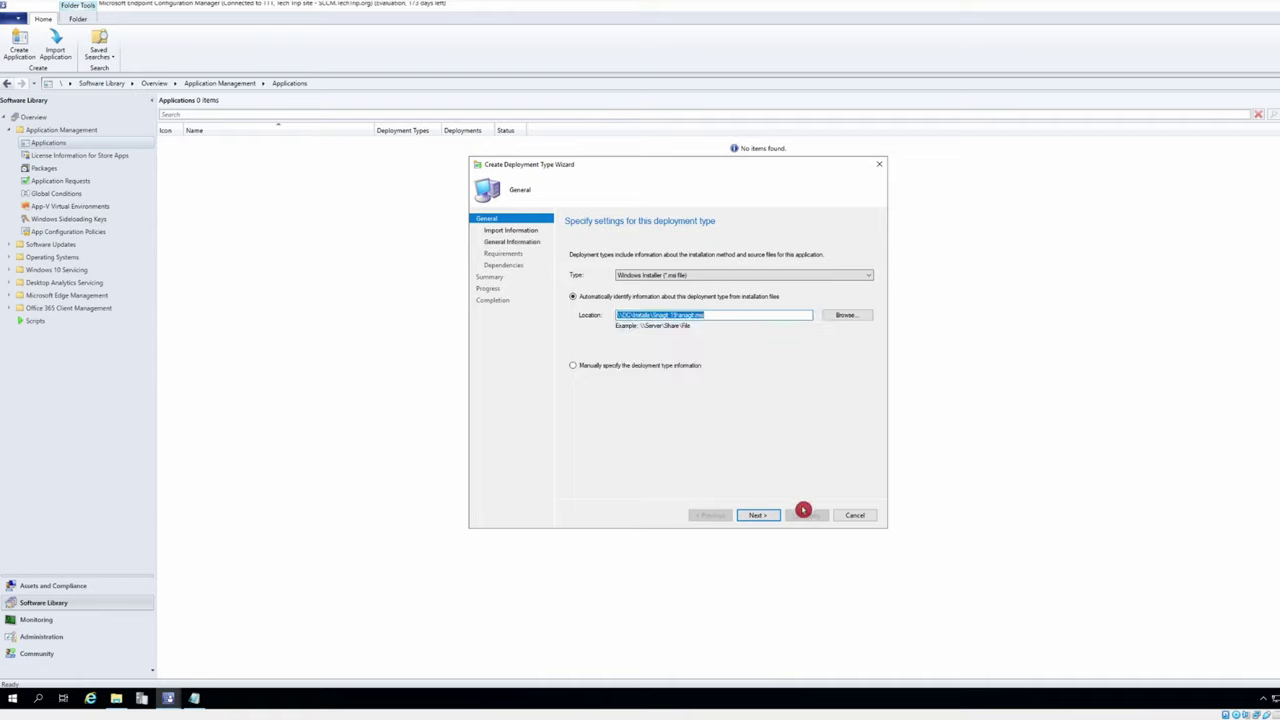
{"action": "left_click", "coordinate": [765, 515]}
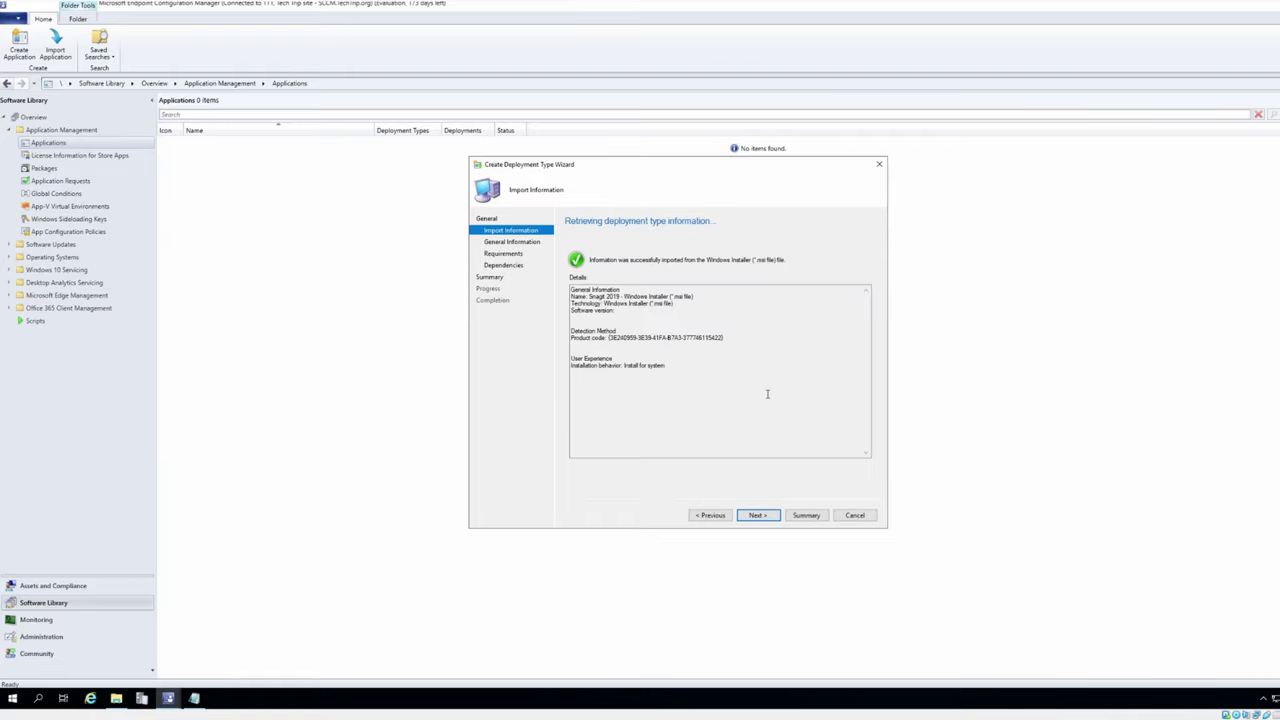
Advance to General Information, prefilled with the Snagit 2019 name and an msiexec install command.
{"action": "left_click", "coordinate": [775, 518]}
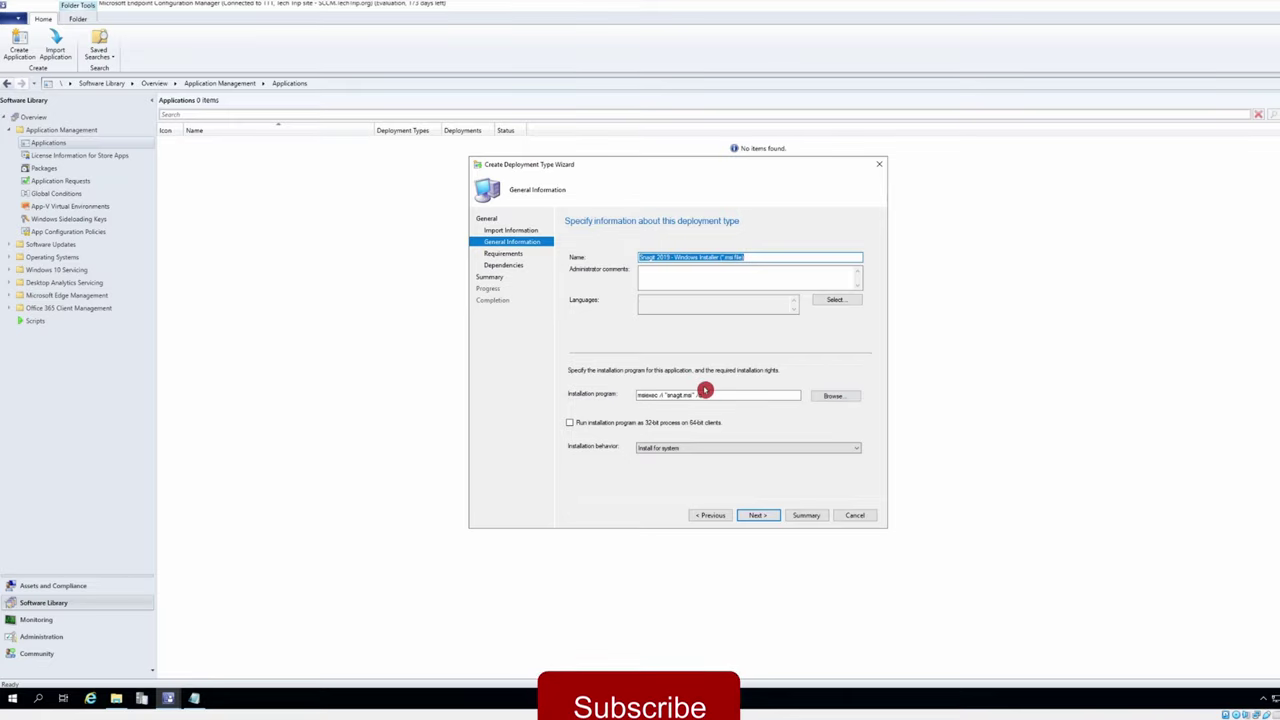
Copy the msiexec command with TRANSFORMS="snagit.mst" /q from Notepad, then return to the wizard.
{"action": "left_click", "coordinate": [197, 697]}
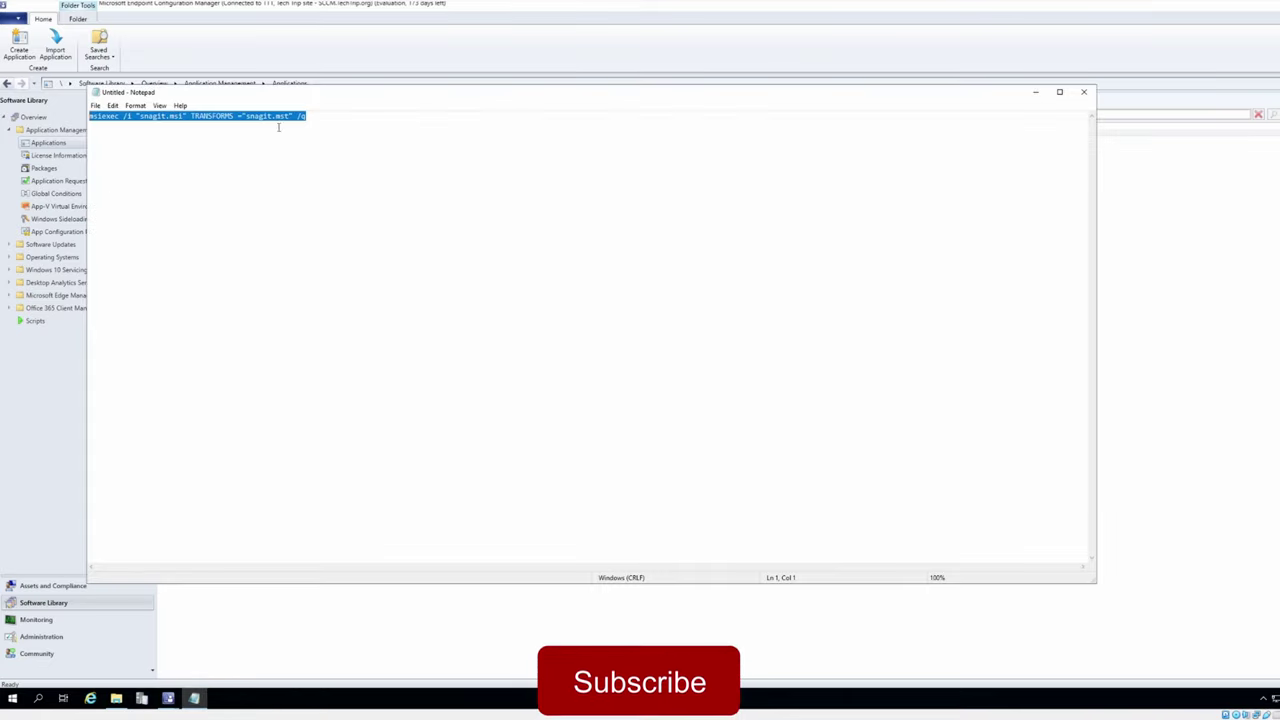
{"action": "left_click_drag", "start_coordinate": [306, 116], "coordinate": [80, 101]}
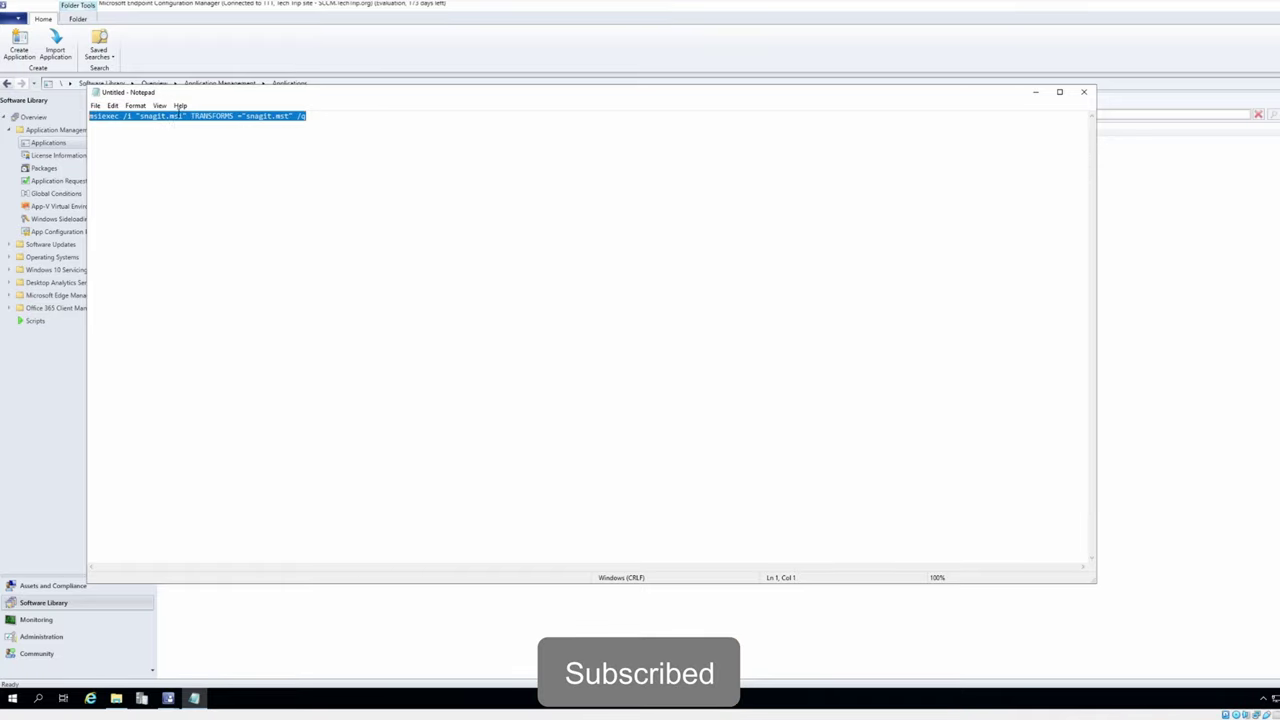
{"action": "right_click", "coordinate": [159, 115]}
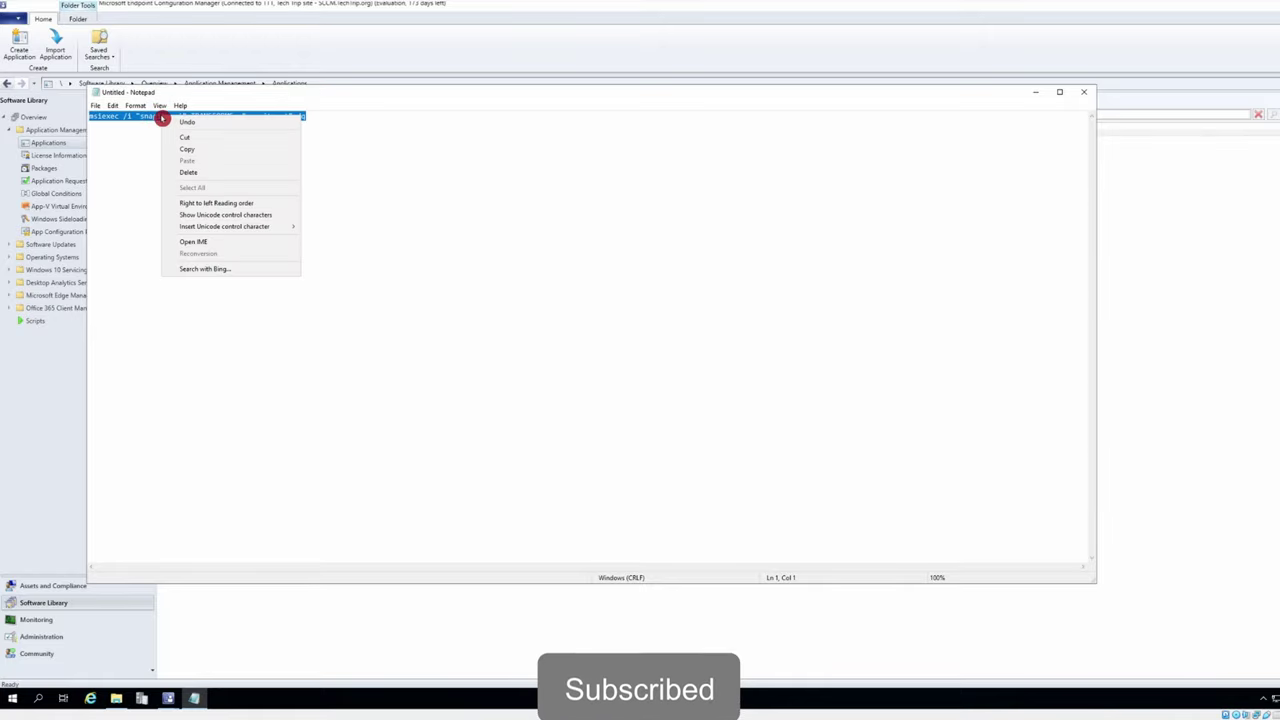
{"action": "left_click", "coordinate": [240, 150]}
{"action": "left_click", "coordinate": [1036, 92]}
Replace the installation program with msiexec /i "snagit.msi" TRANSFORMS="snagit.mst" /q and continue.
{"action": "left_click", "coordinate": [737, 393]}
{"action": "key", "text": "ctrl+a"}
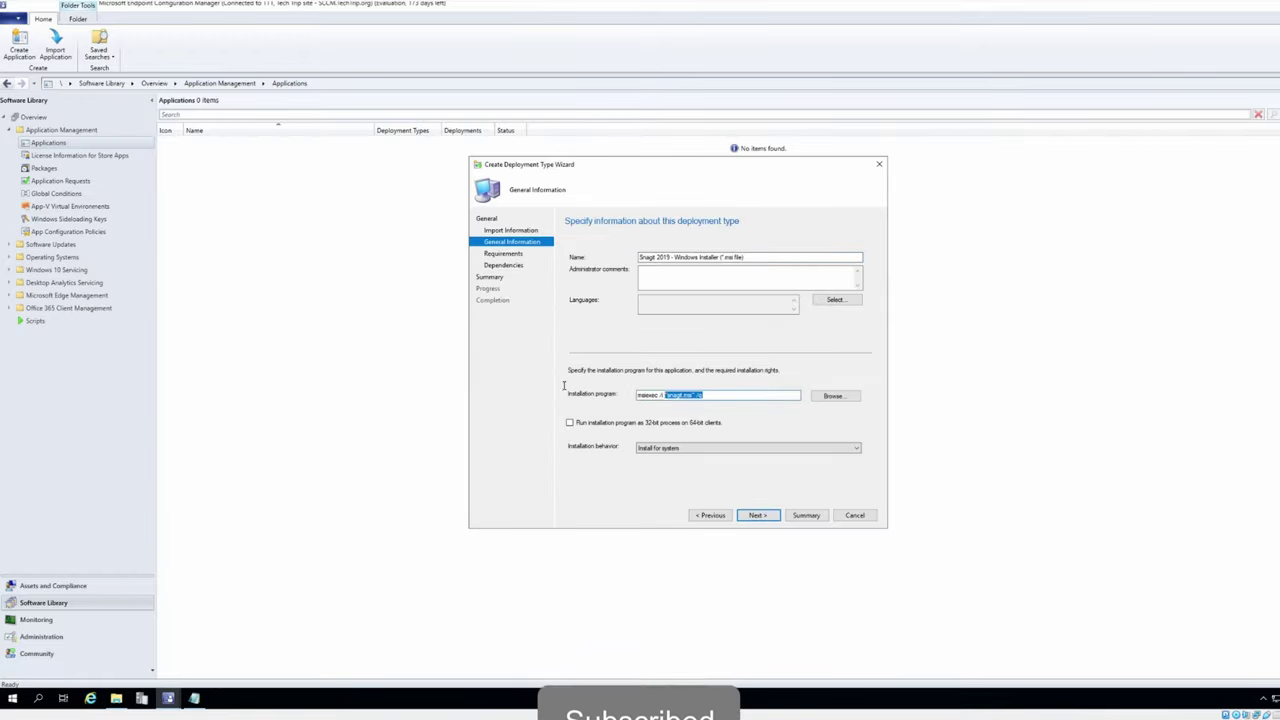
{"action": "key", "text": "ctrl+v"}
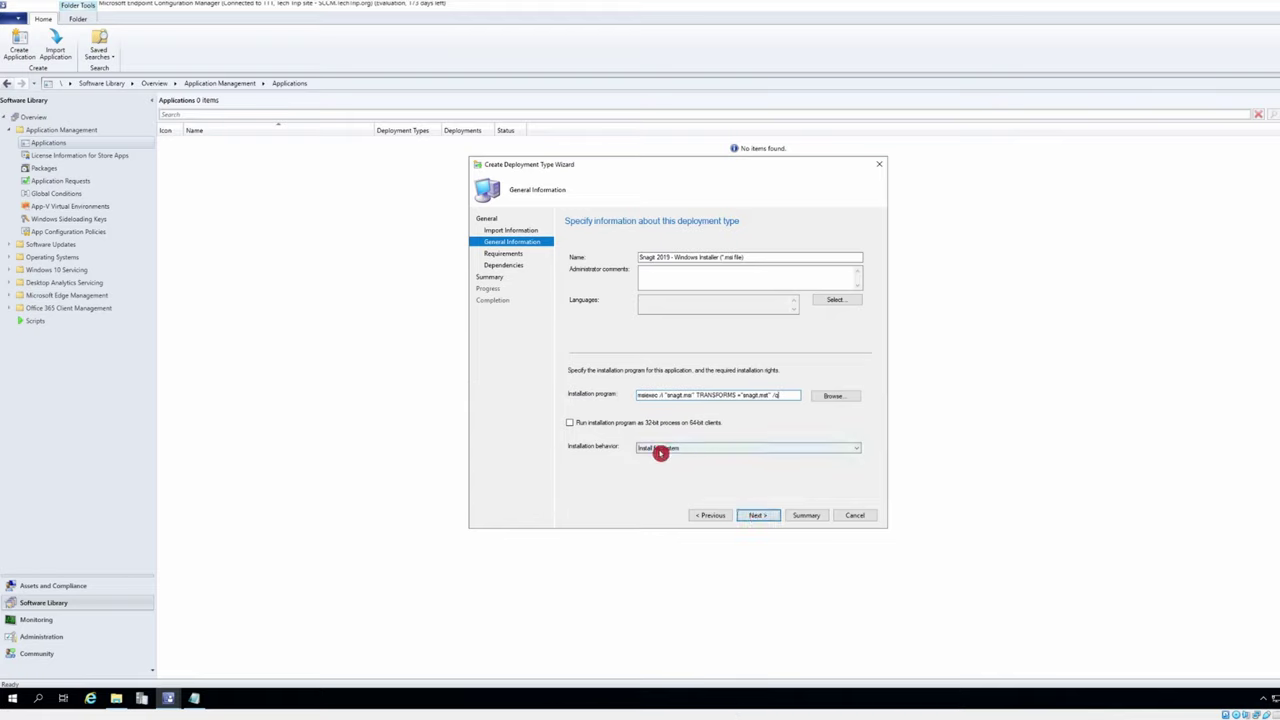
{"action": "left_click", "coordinate": [758, 516]}
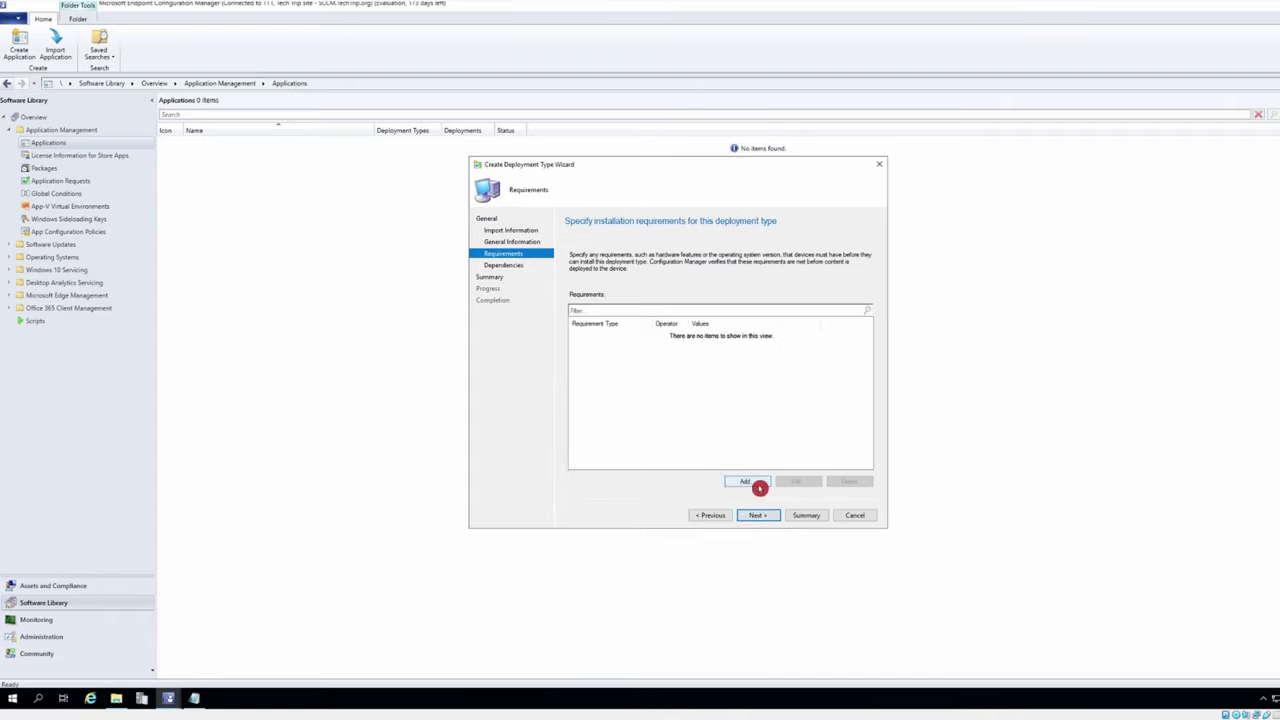
Create an Operating system requirement, checking All Windows 10 (64-bit) under Windows 10.
{"action": "left_click", "coordinate": [746, 484]}
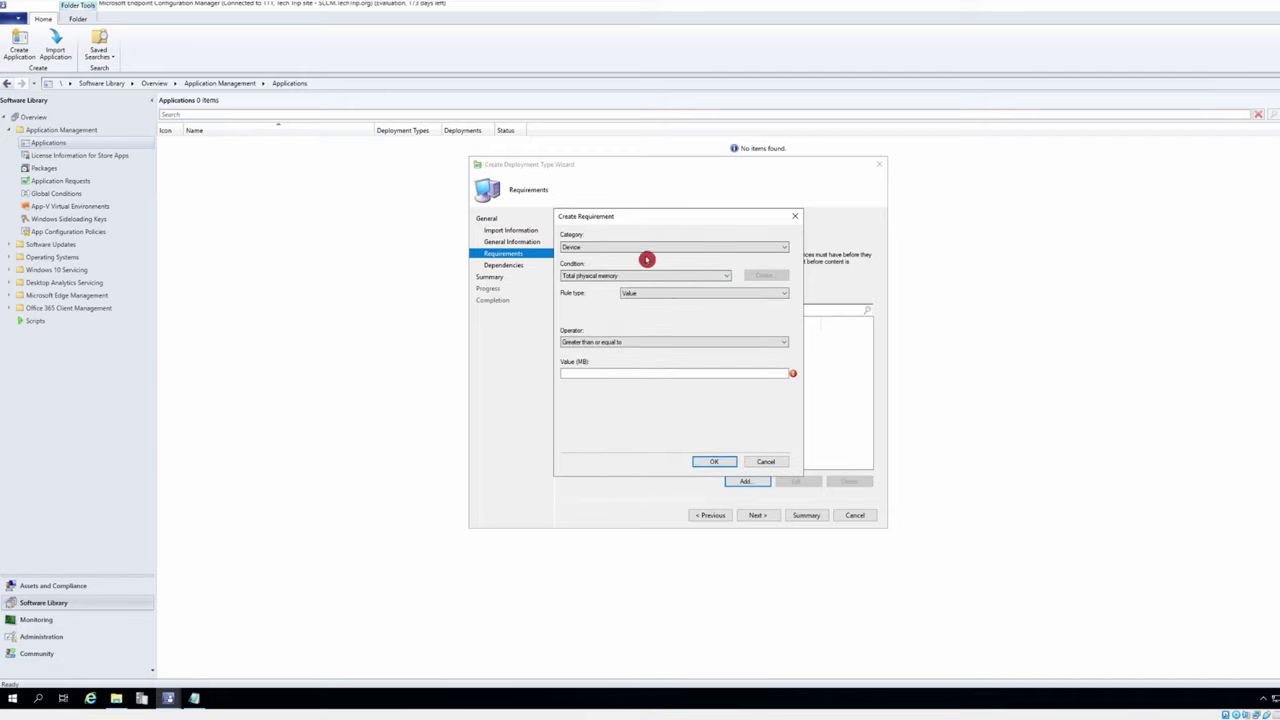
{"action": "left_click", "coordinate": [587, 277]}
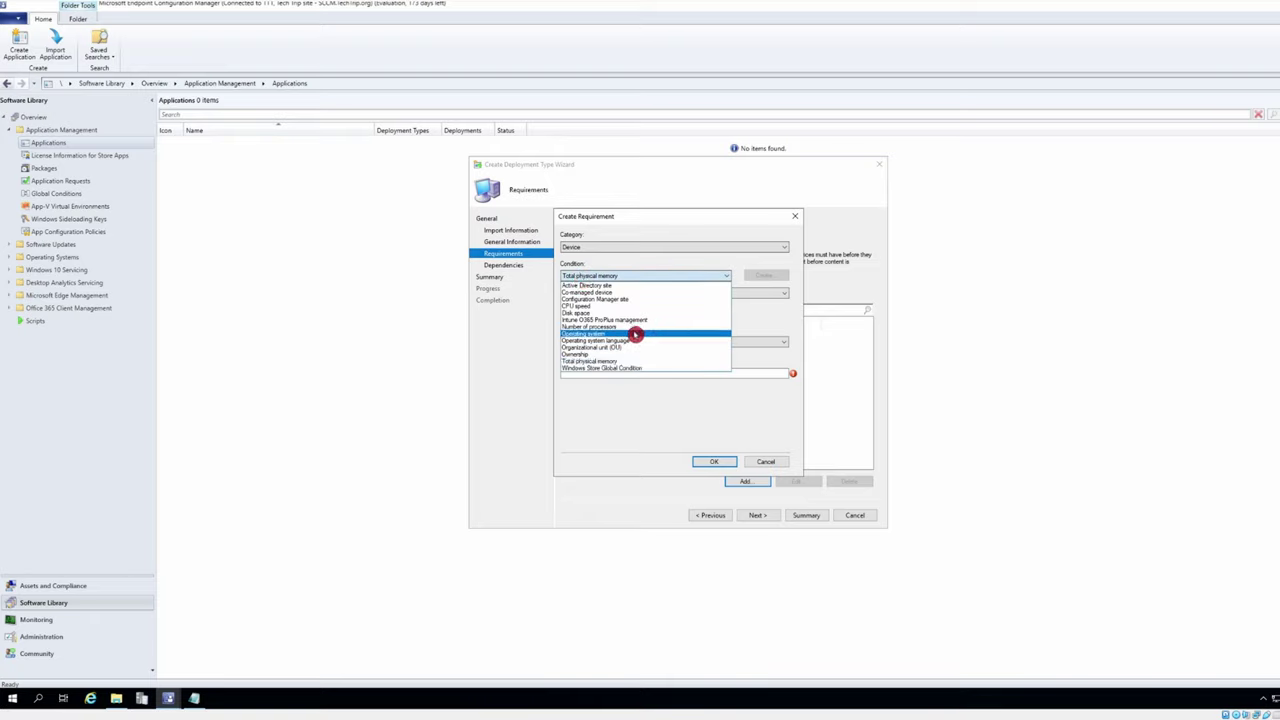
{"action": "left_click", "coordinate": [634, 334]}
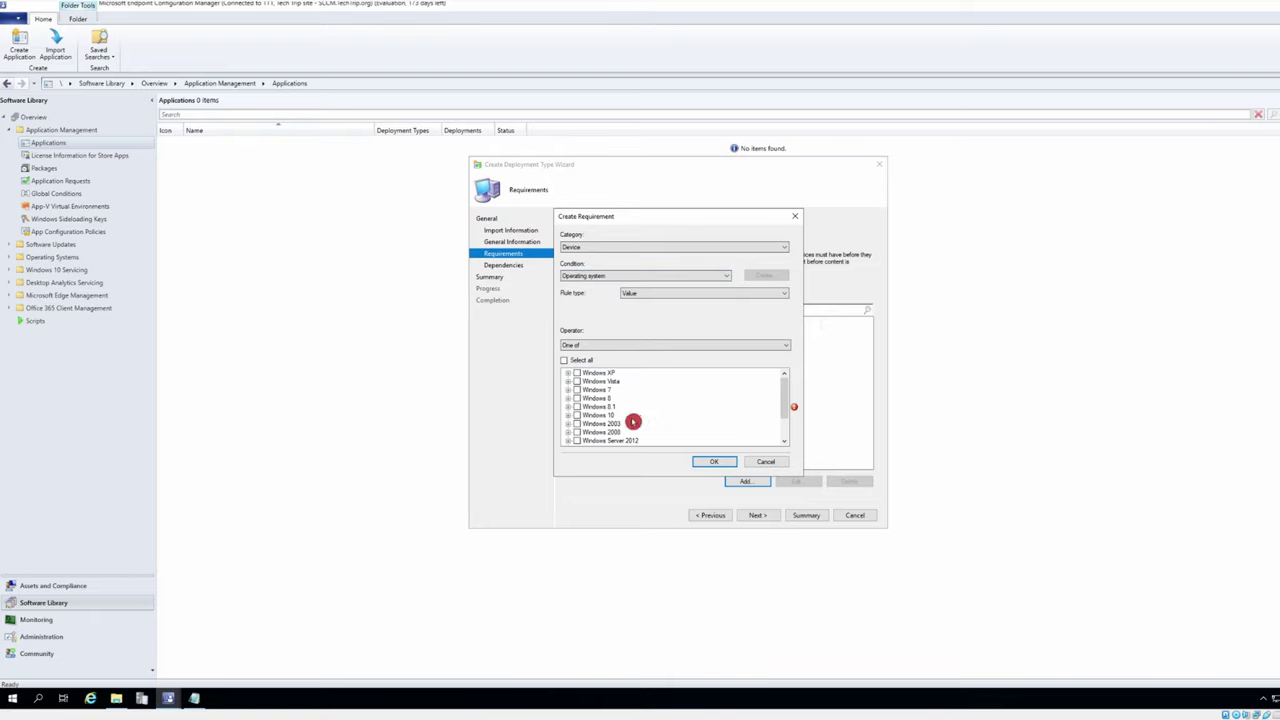
{"action": "left_click", "coordinate": [568, 416]}
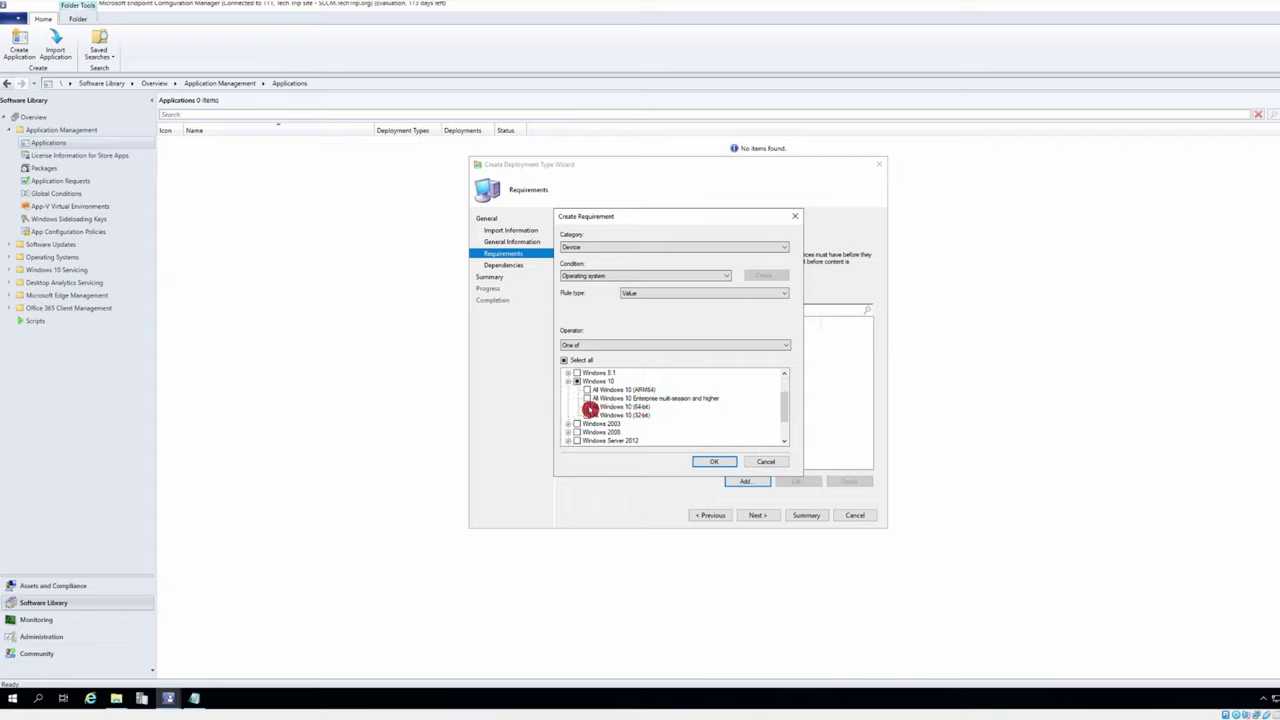
{"action": "left_click", "coordinate": [588, 407]}
Confirm the requirement, complete the Snagit 2019 deployment type, and finish creating the Snagit application.
{"action": "left_click", "coordinate": [707, 465]}
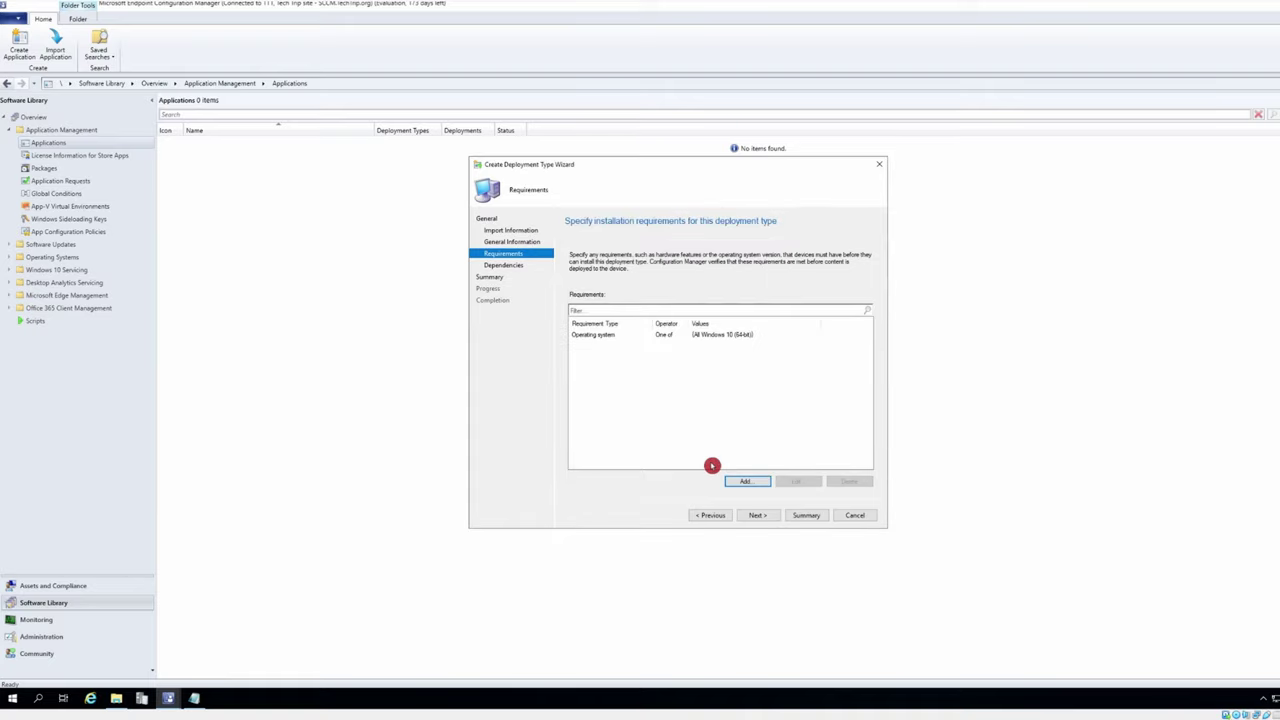
{"action": "left_click", "coordinate": [755, 516]}
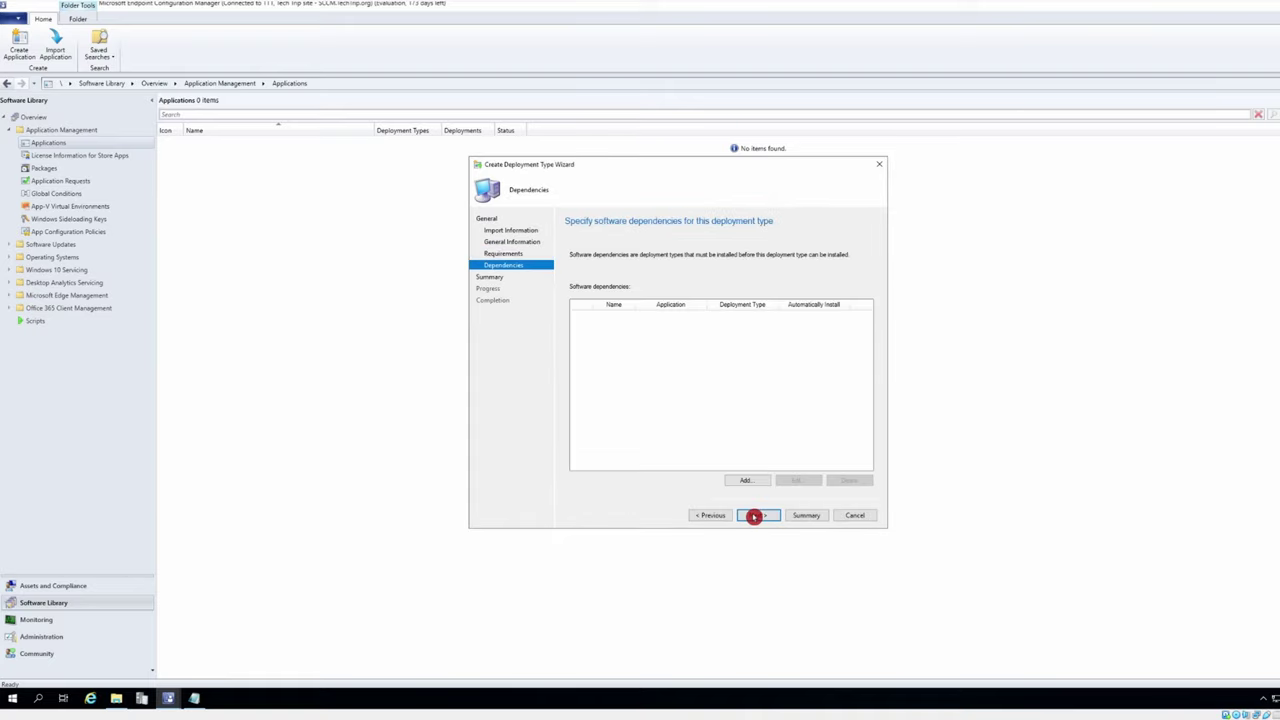
{"action": "left_click", "coordinate": [763, 516]}
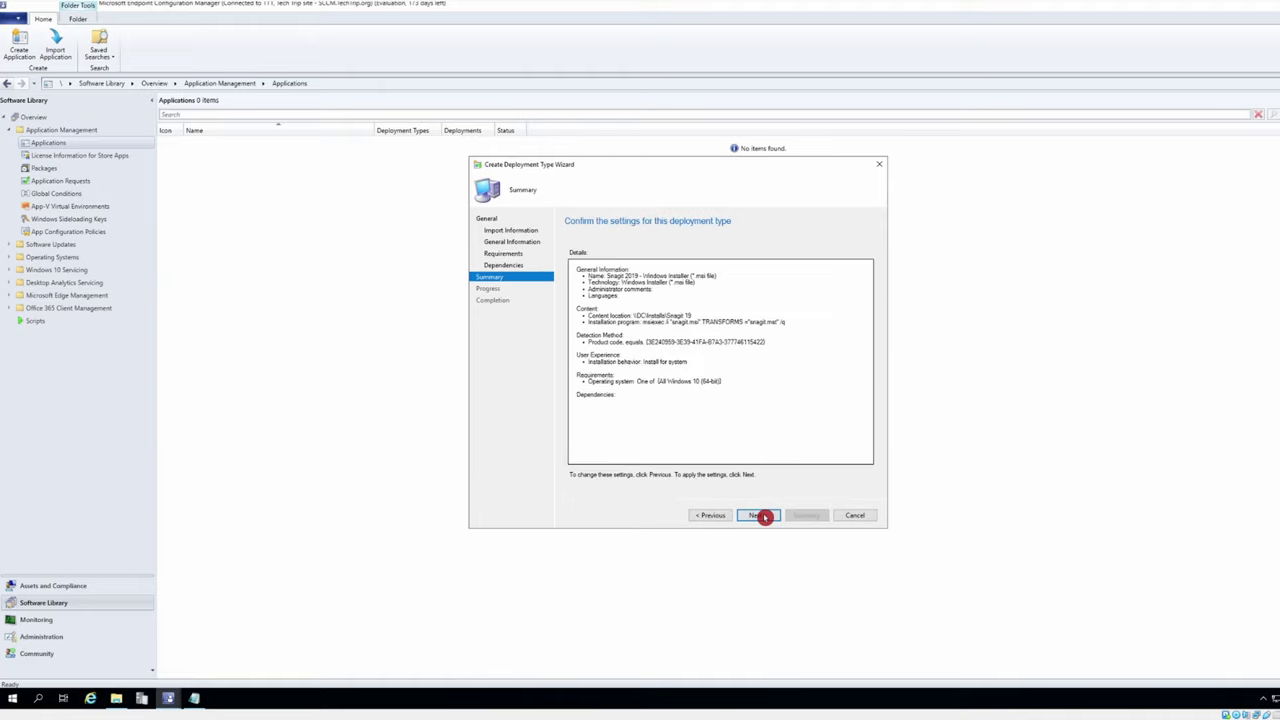
{"action": "left_click", "coordinate": [758, 515]}
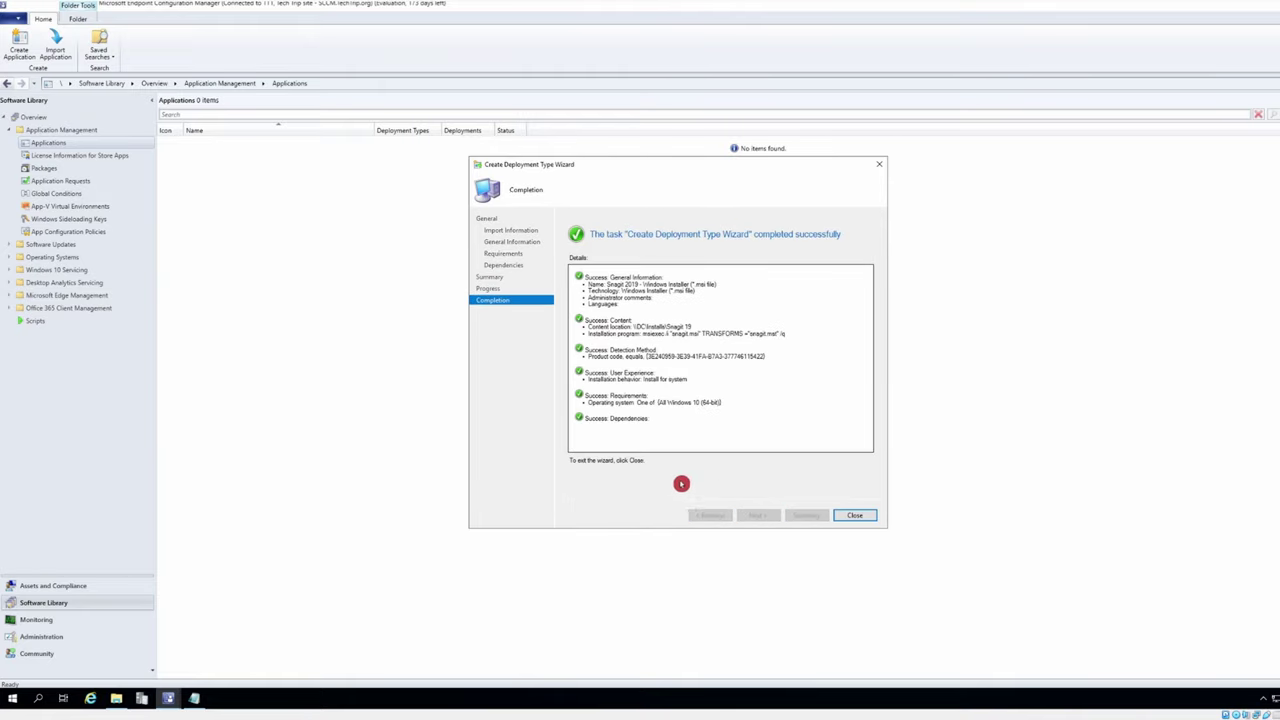
{"action": "left_click", "coordinate": [849, 517]}
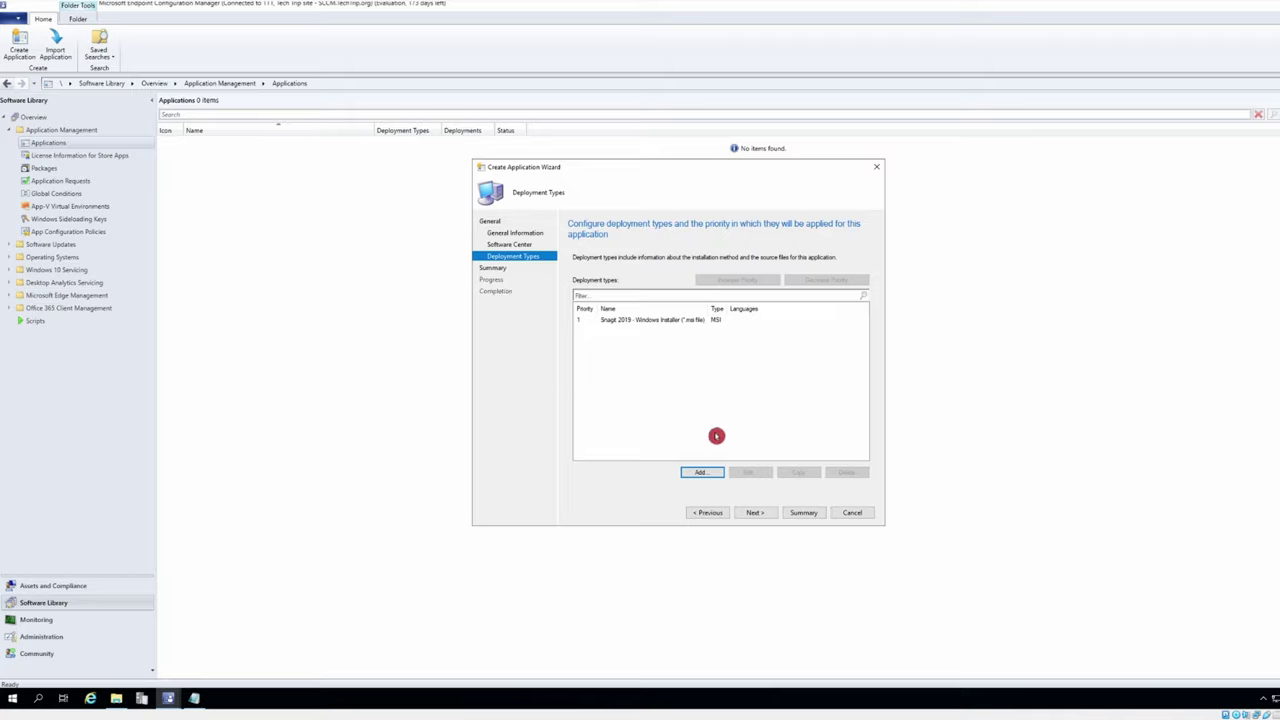
{"action": "left_click", "coordinate": [756, 514]}
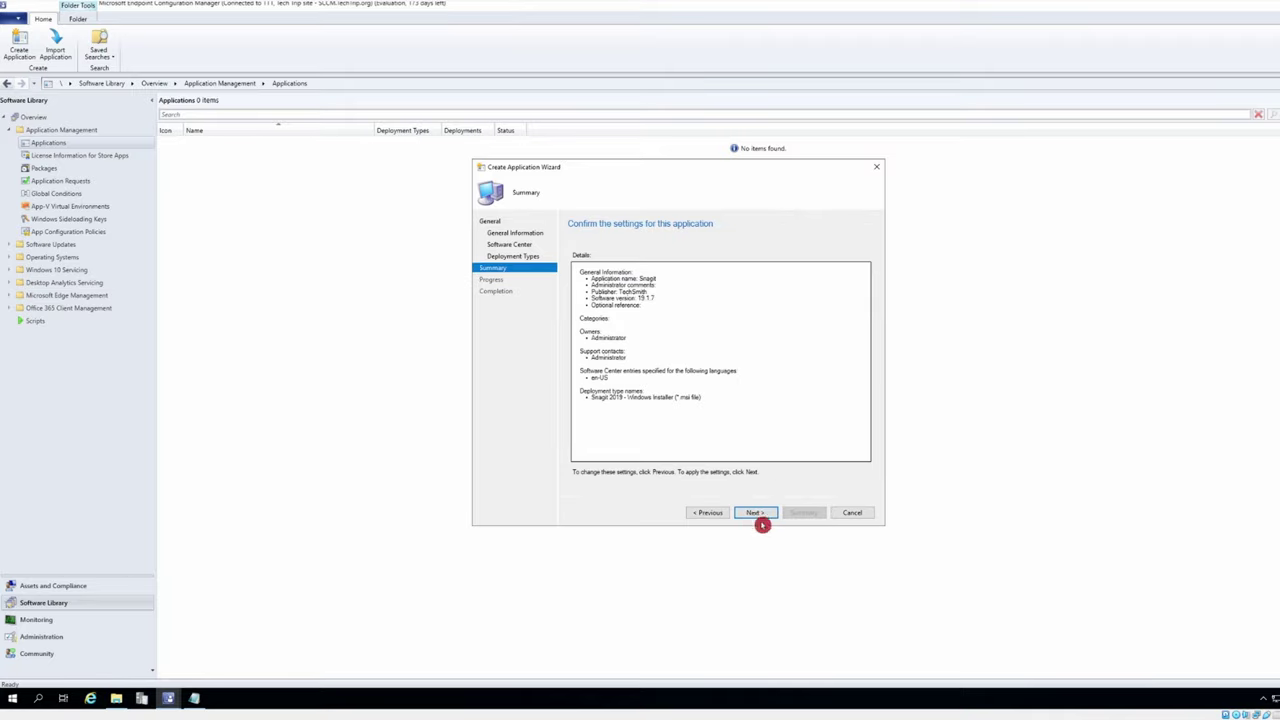
{"action": "left_click", "coordinate": [757, 515]}
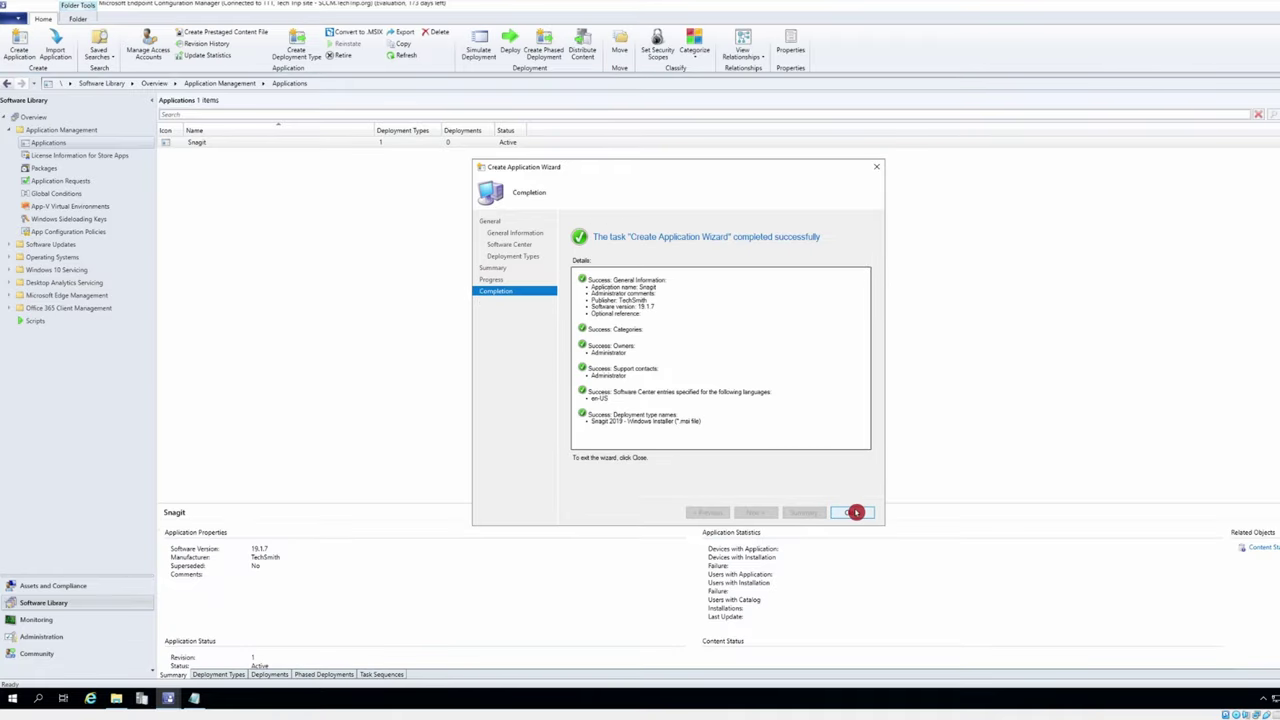
Close the application wizard and start a deployment of Snagit from the Applications list.
{"action": "left_click", "coordinate": [853, 511]}
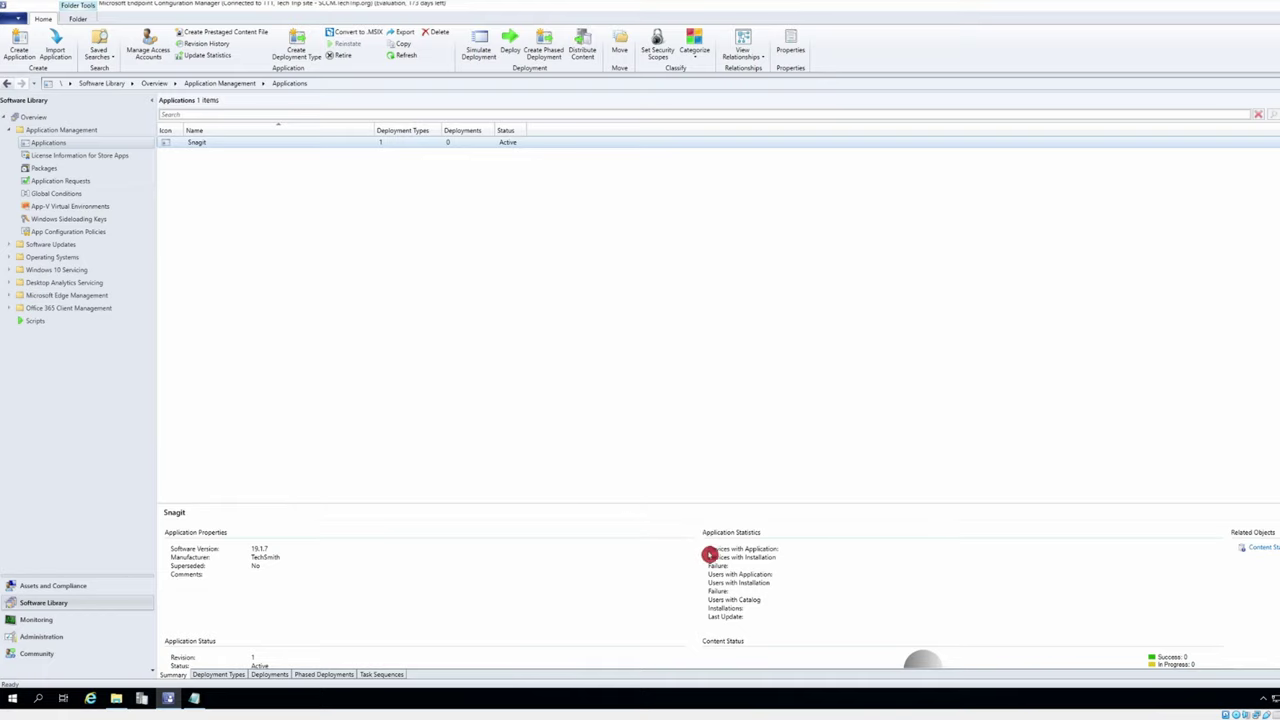
{"action": "scroll", "coordinate": [711, 550], "scroll_direction": "down", "scroll_amount": 1}
{"action": "scroll", "coordinate": [711, 550], "scroll_direction": "up", "scroll_amount": 1}
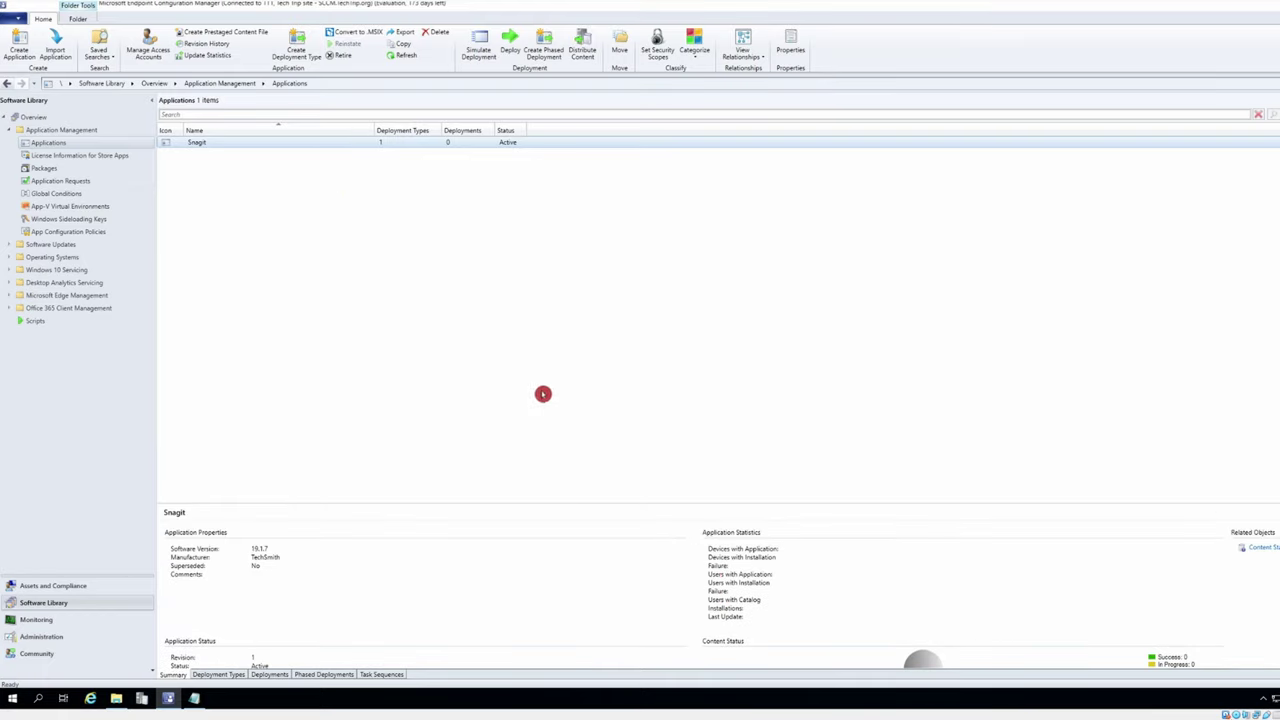
{"action": "right_click", "coordinate": [215, 143]}
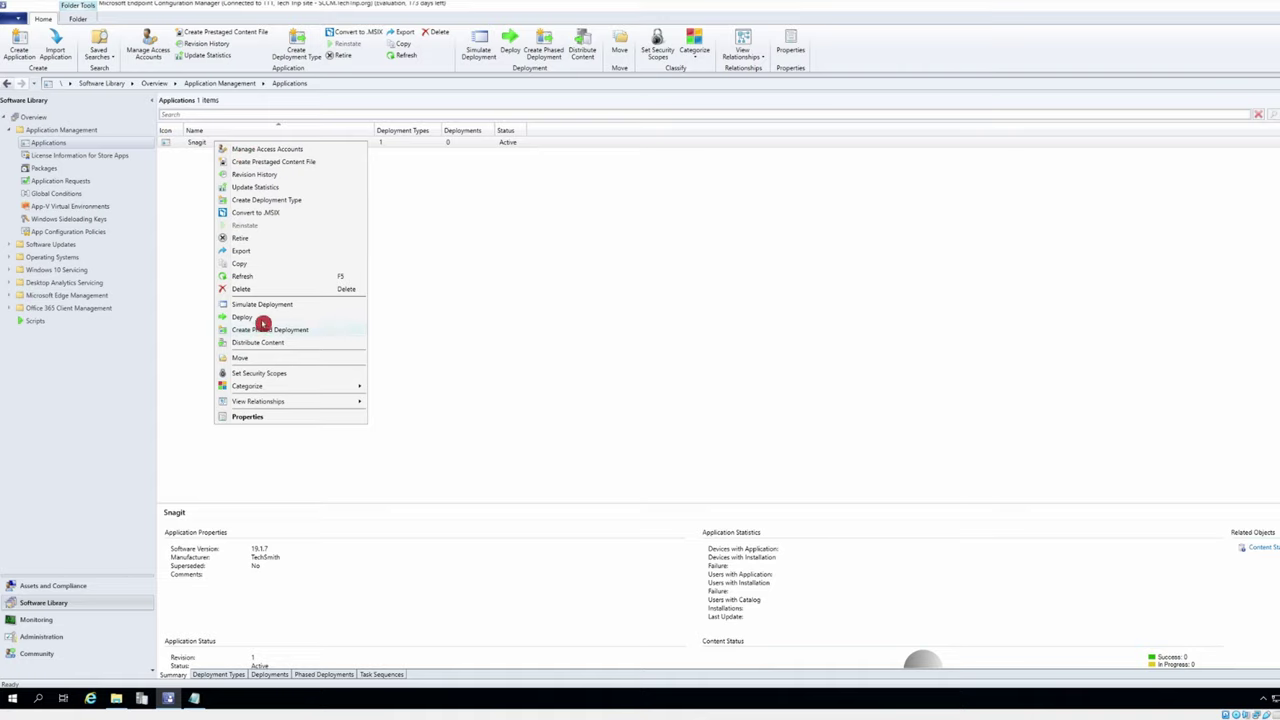
{"action": "left_click", "coordinate": [242, 317]}
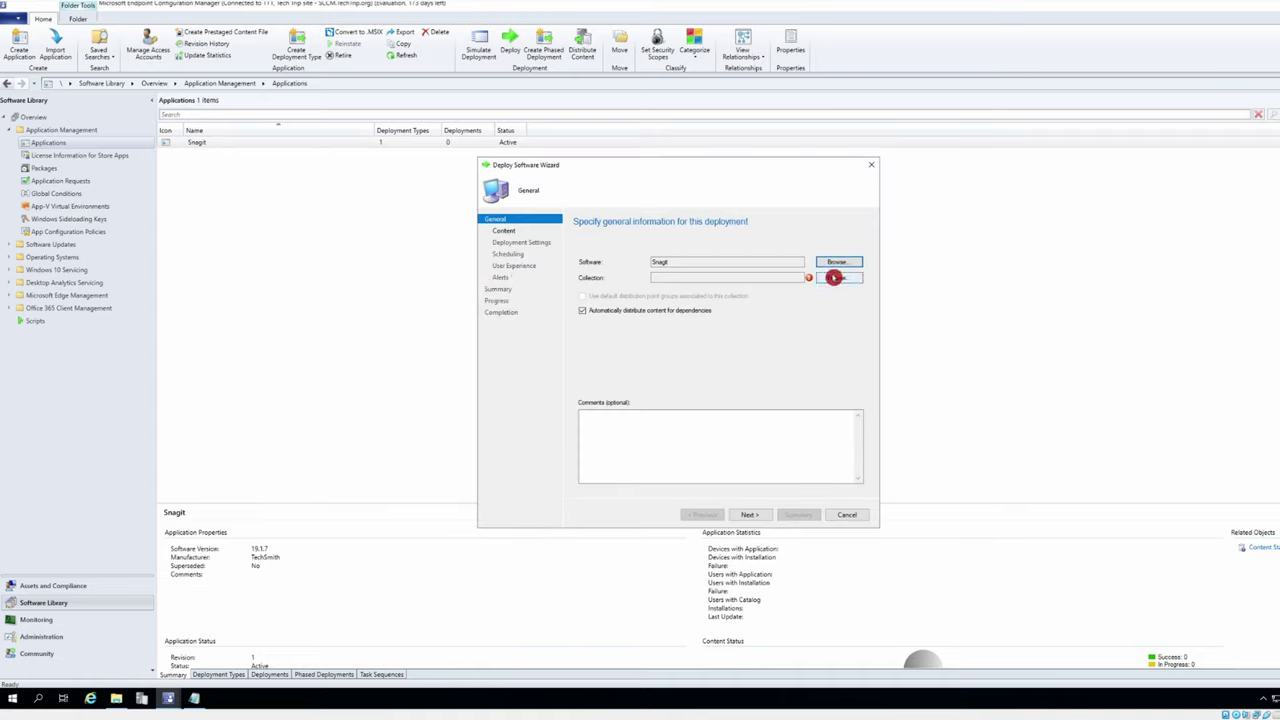
Target the All Desktop and Server Clients device collection and move on to content destinations.
{"action": "left_click", "coordinate": [834, 277]}
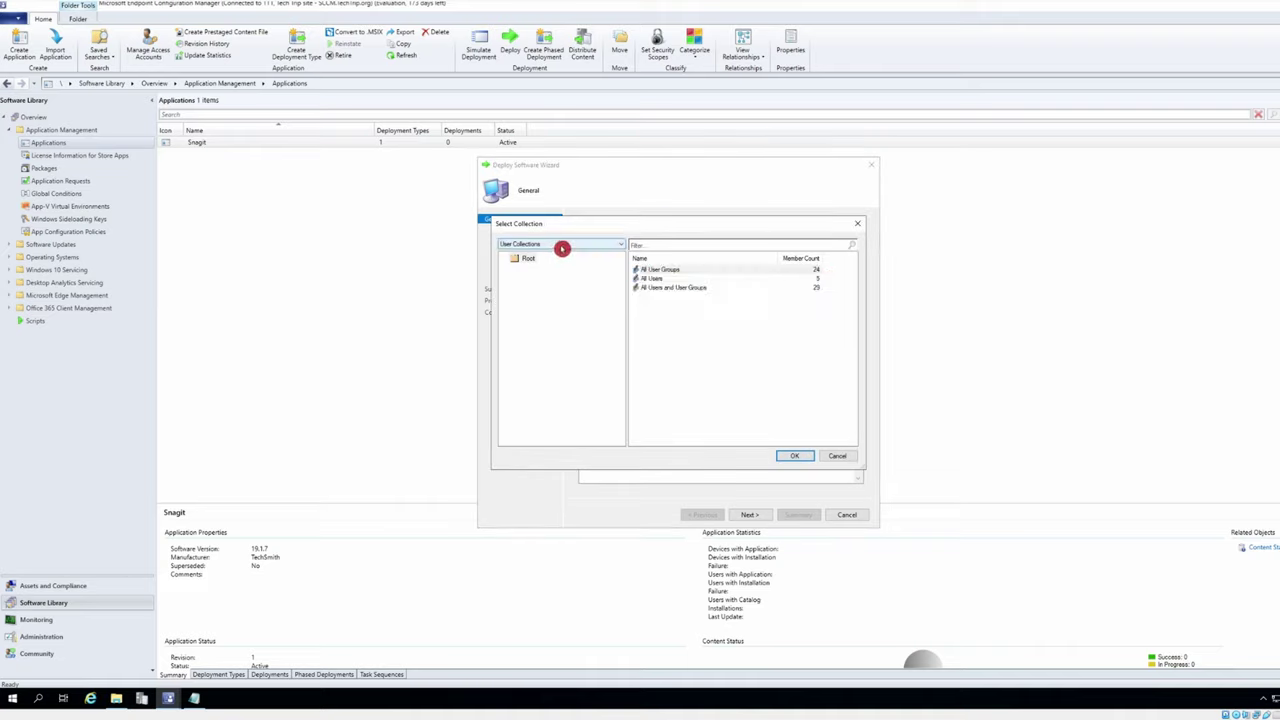
{"action": "left_click", "coordinate": [562, 248]}
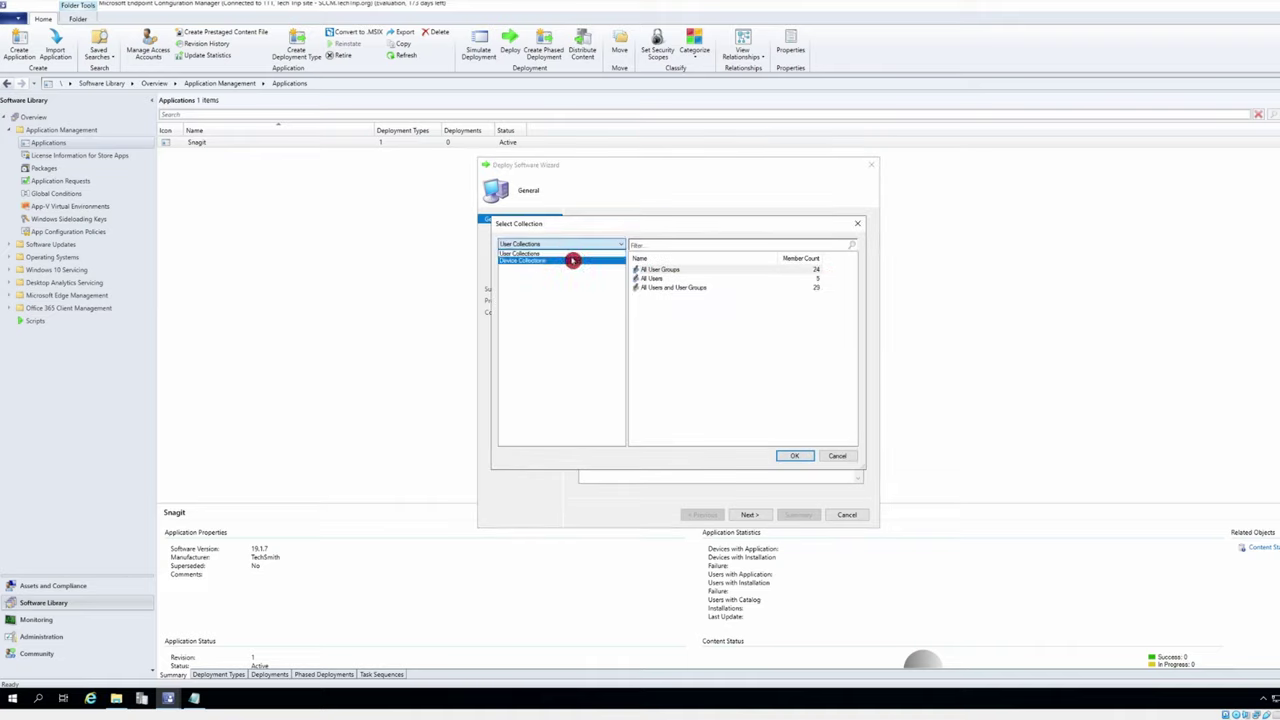
{"action": "left_click", "coordinate": [572, 260]}
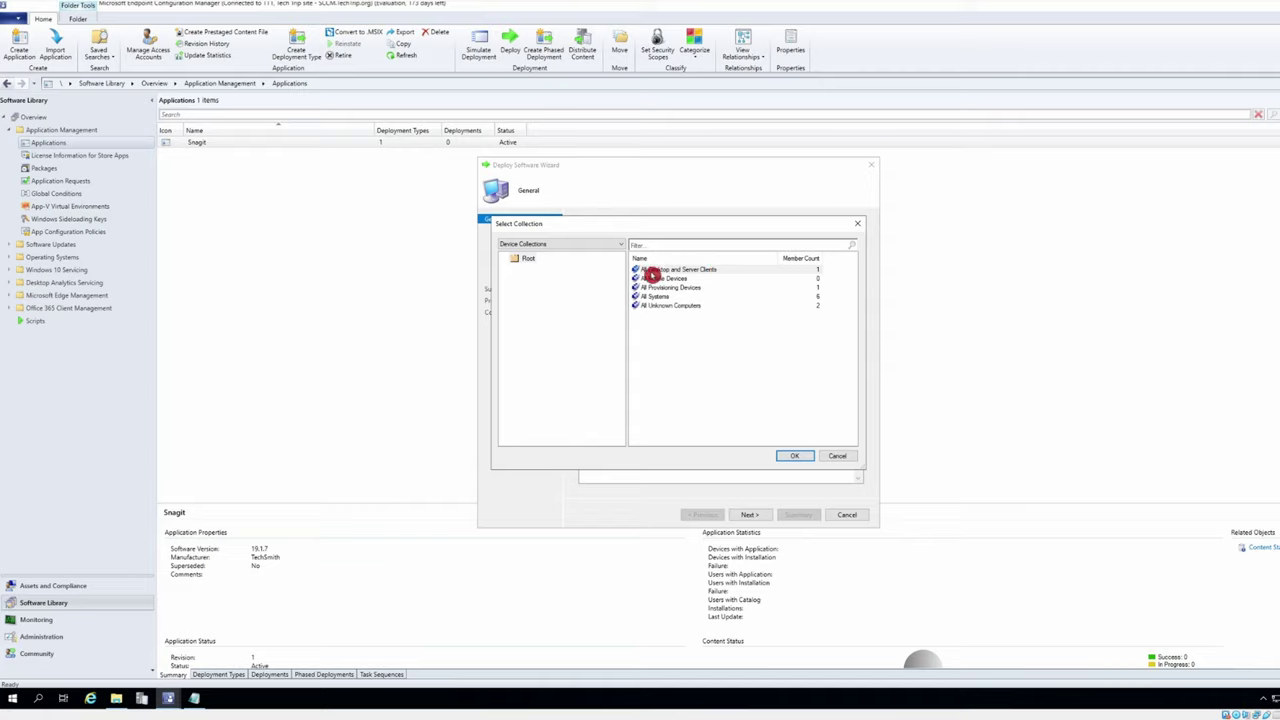
{"action": "double_click", "coordinate": [677, 271]}
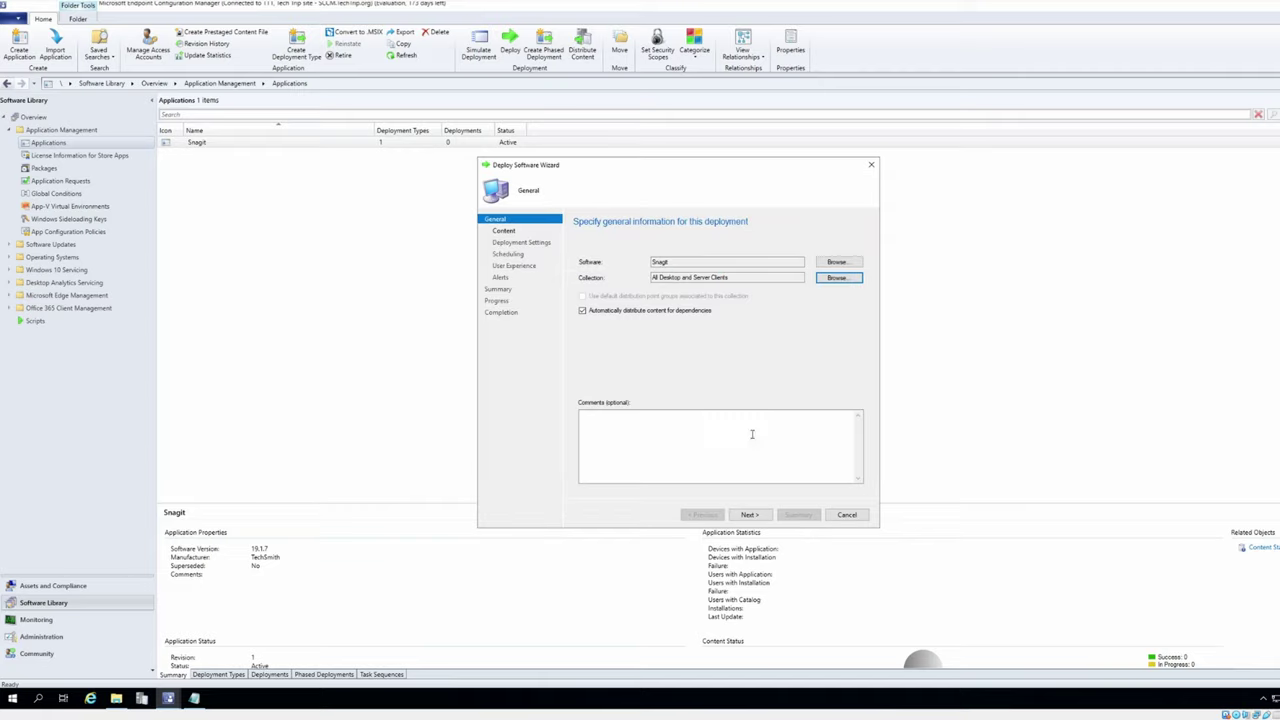
{"action": "left_click", "coordinate": [757, 514]}
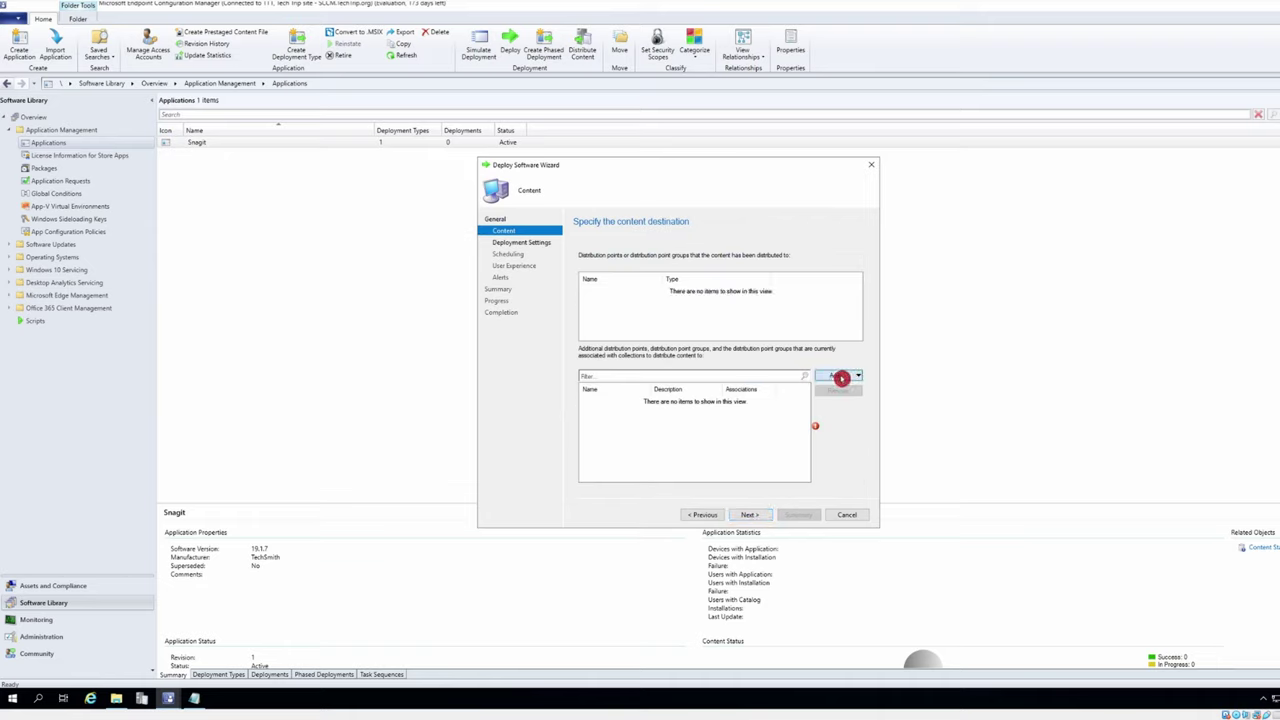
Add SCCM.TECHTRIP.ORG as the distribution point for Snagit's content.
{"action": "left_click", "coordinate": [841, 377]}
{"action": "left_click", "coordinate": [905, 390]}
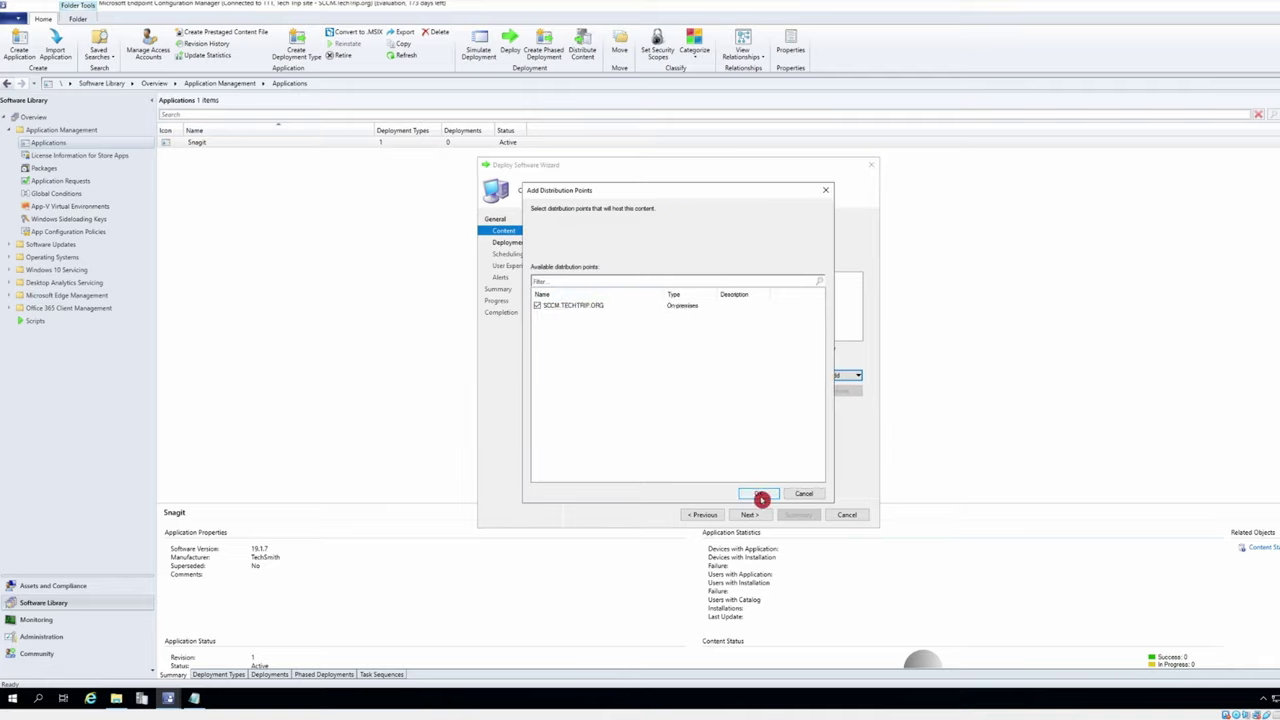
{"action": "left_click", "coordinate": [758, 493]}
Finish the Snagit deployment as Install/Available with default schedule, user experience and alert settings.
{"action": "left_click", "coordinate": [751, 514]}
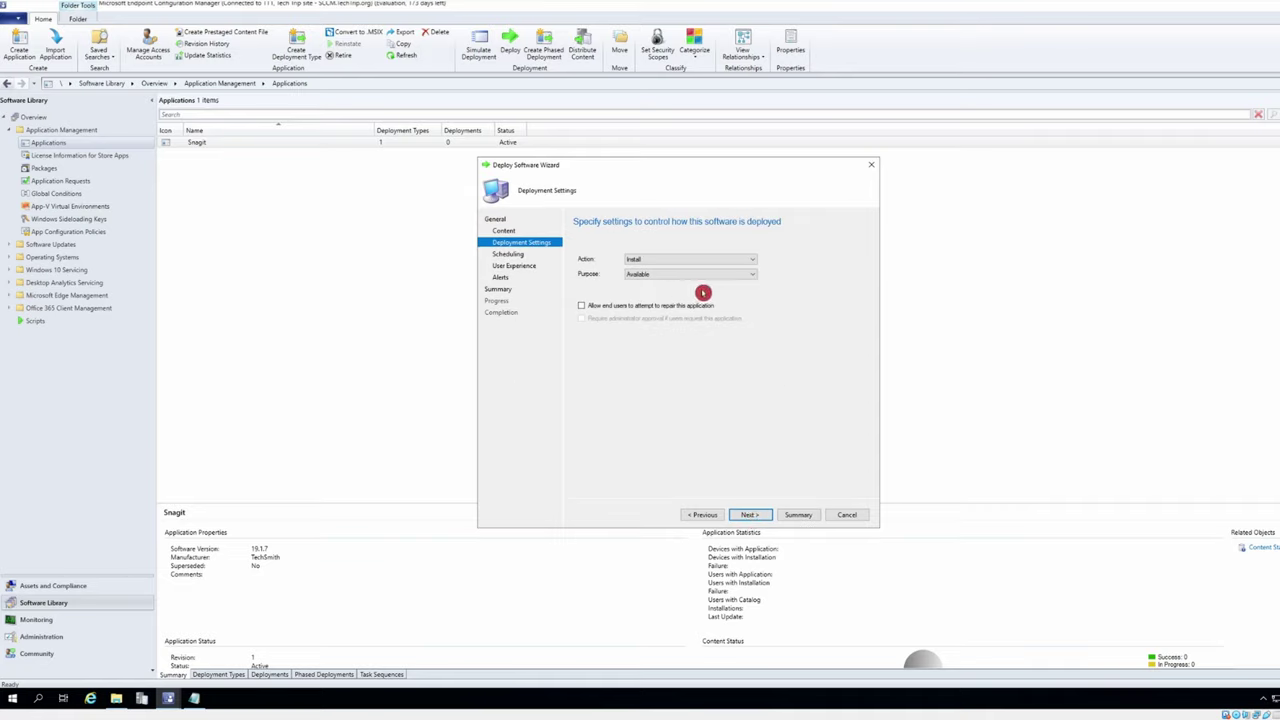
{"action": "left_click", "coordinate": [762, 517]}
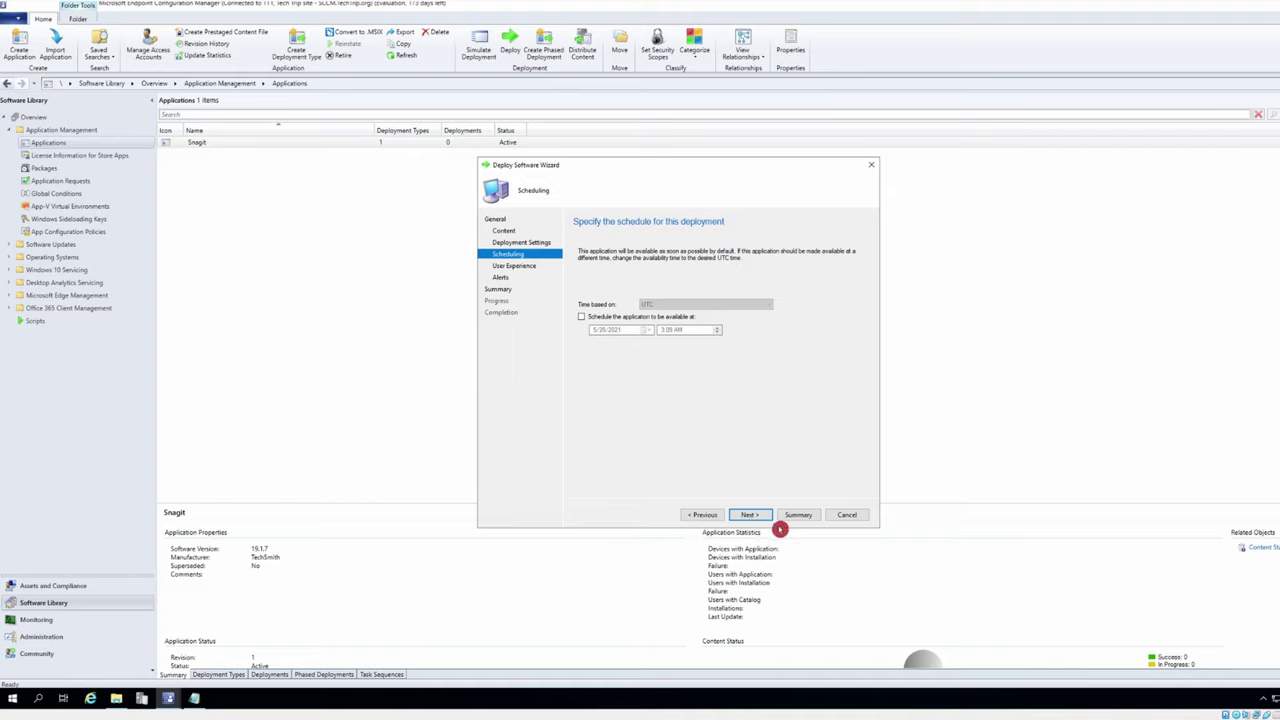
{"action": "left_click", "coordinate": [752, 517]}
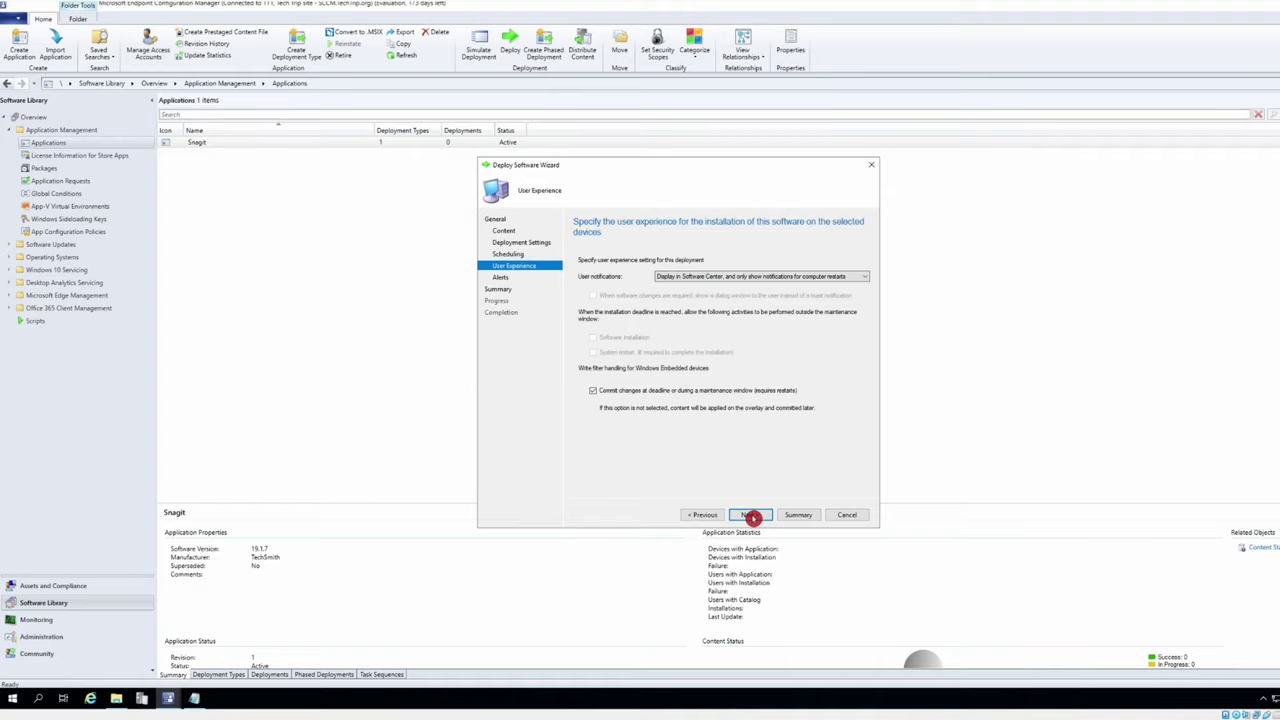
{"action": "left_click", "coordinate": [750, 516]}
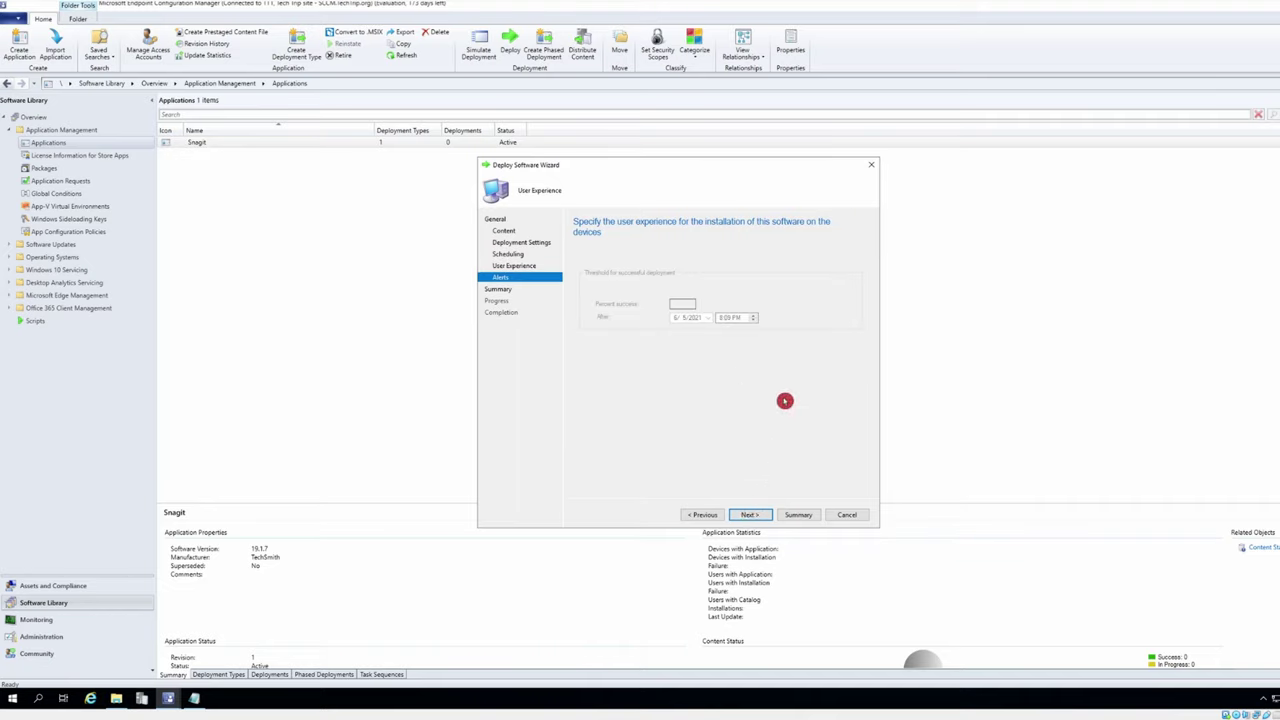
{"action": "left_click", "coordinate": [758, 518]}
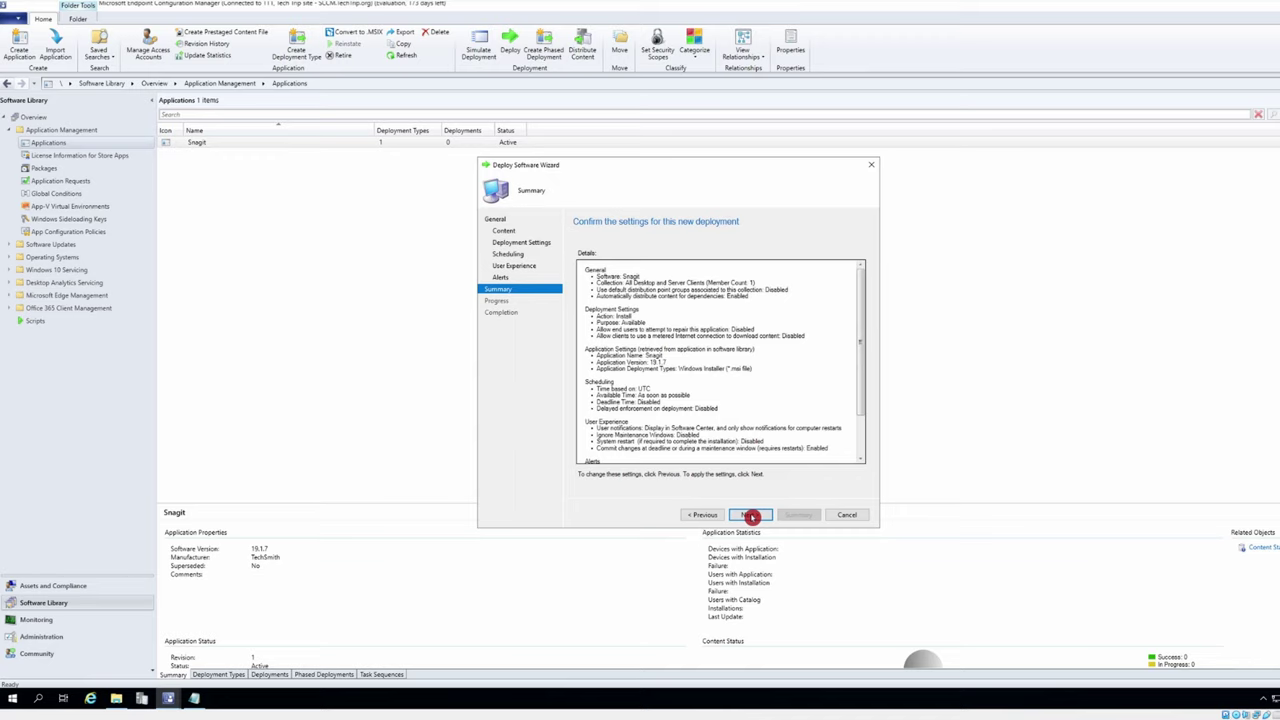
{"action": "left_click", "coordinate": [756, 515]}
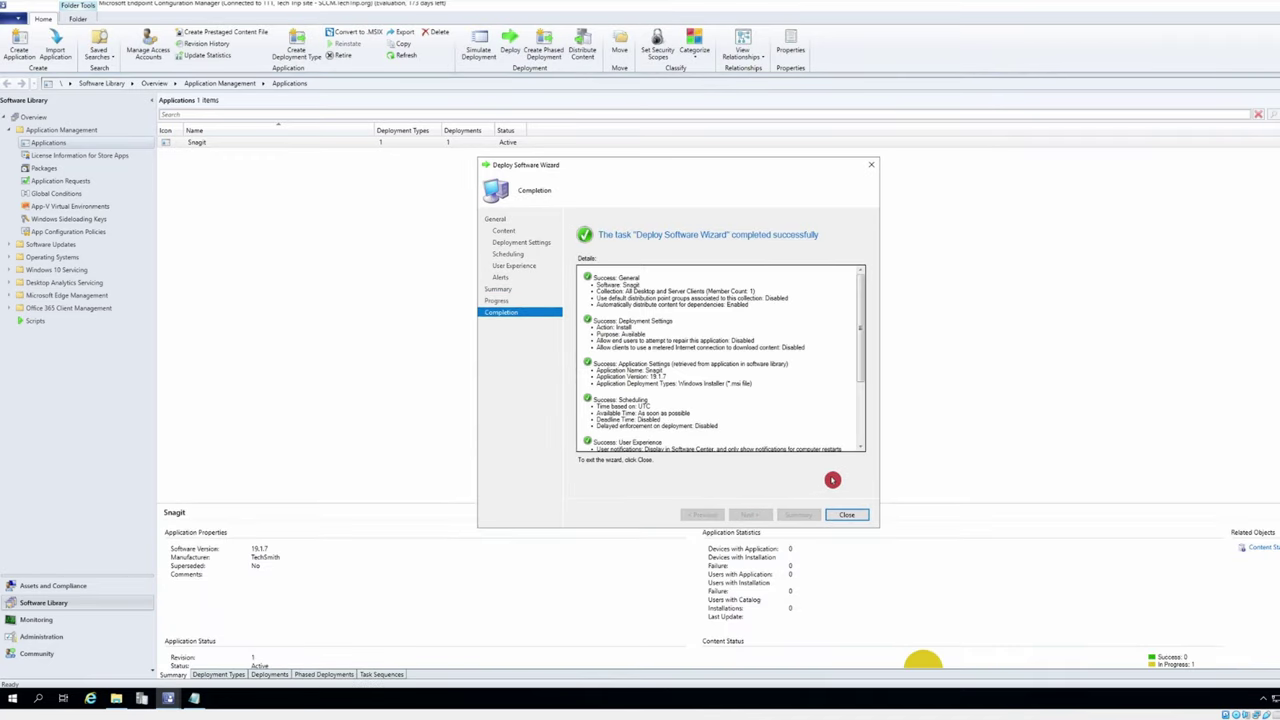
{"action": "left_click", "coordinate": [846, 514]}
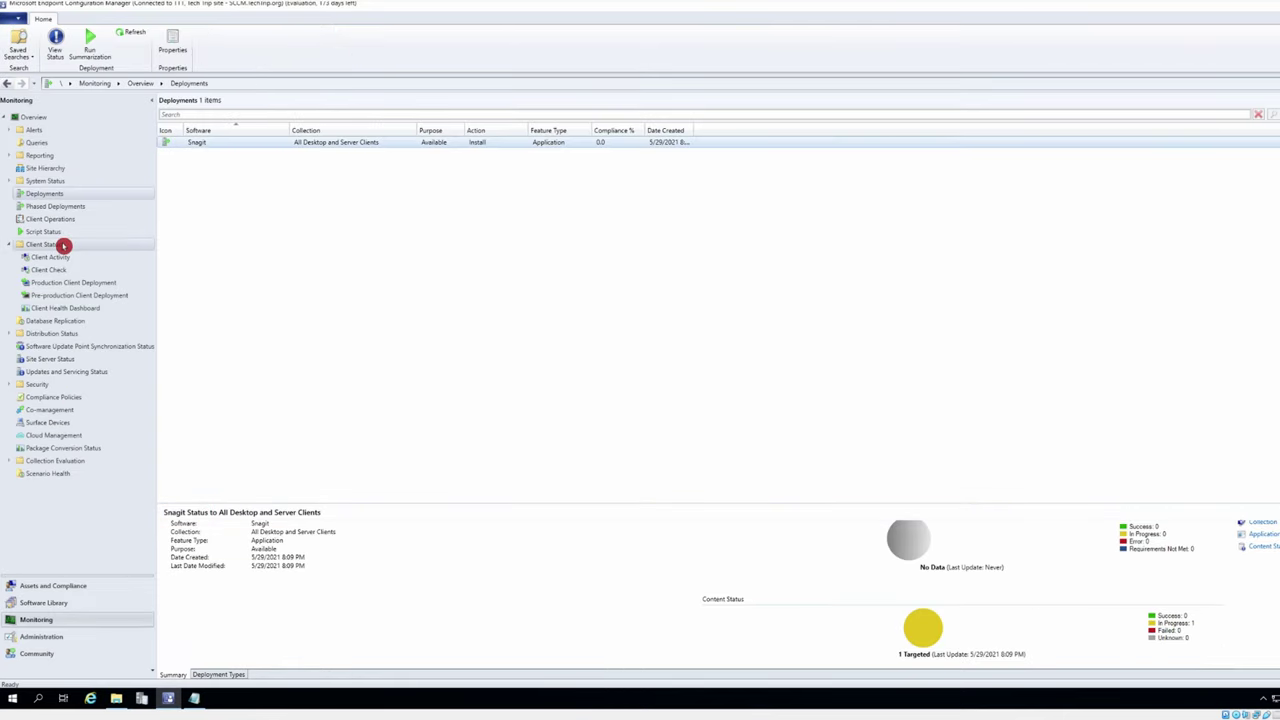
Return to Software Library Applications and check Snagit shows 1 deployment and content status Success.
{"action": "left_click", "coordinate": [67, 604]}
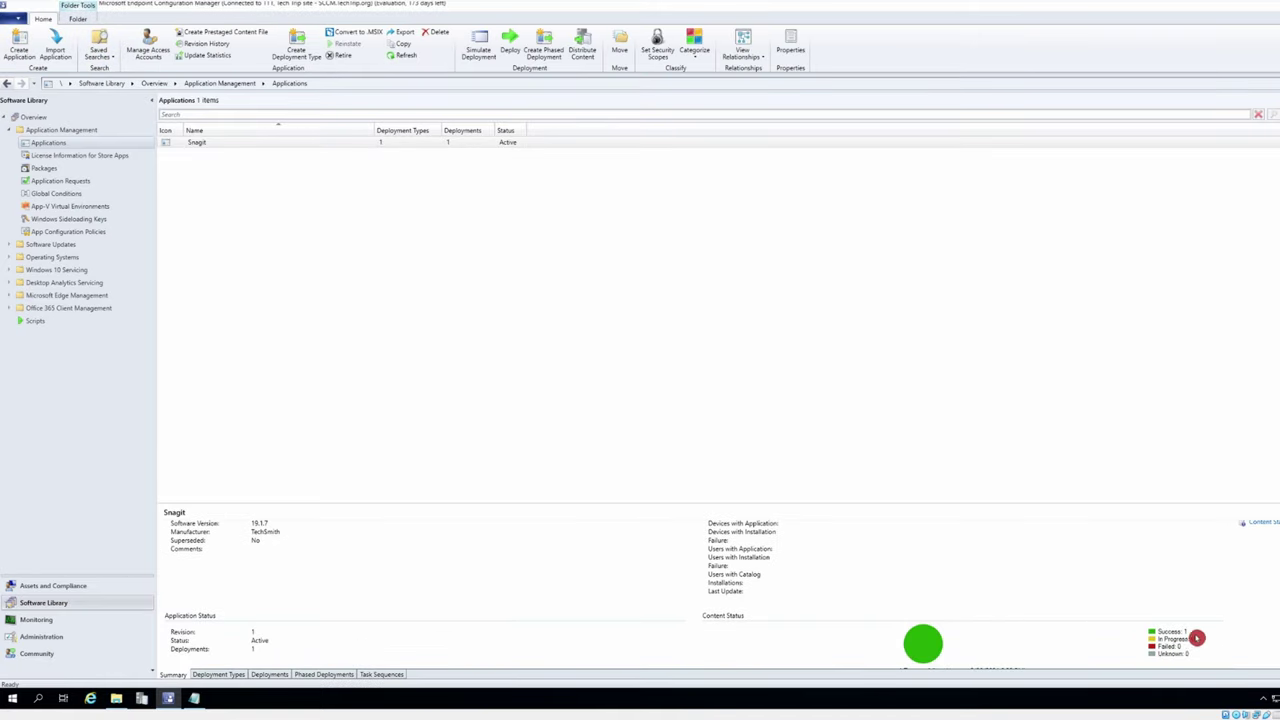
{"action": "scroll", "coordinate": [643, 620], "scroll_direction": "down", "scroll_amount": 1}
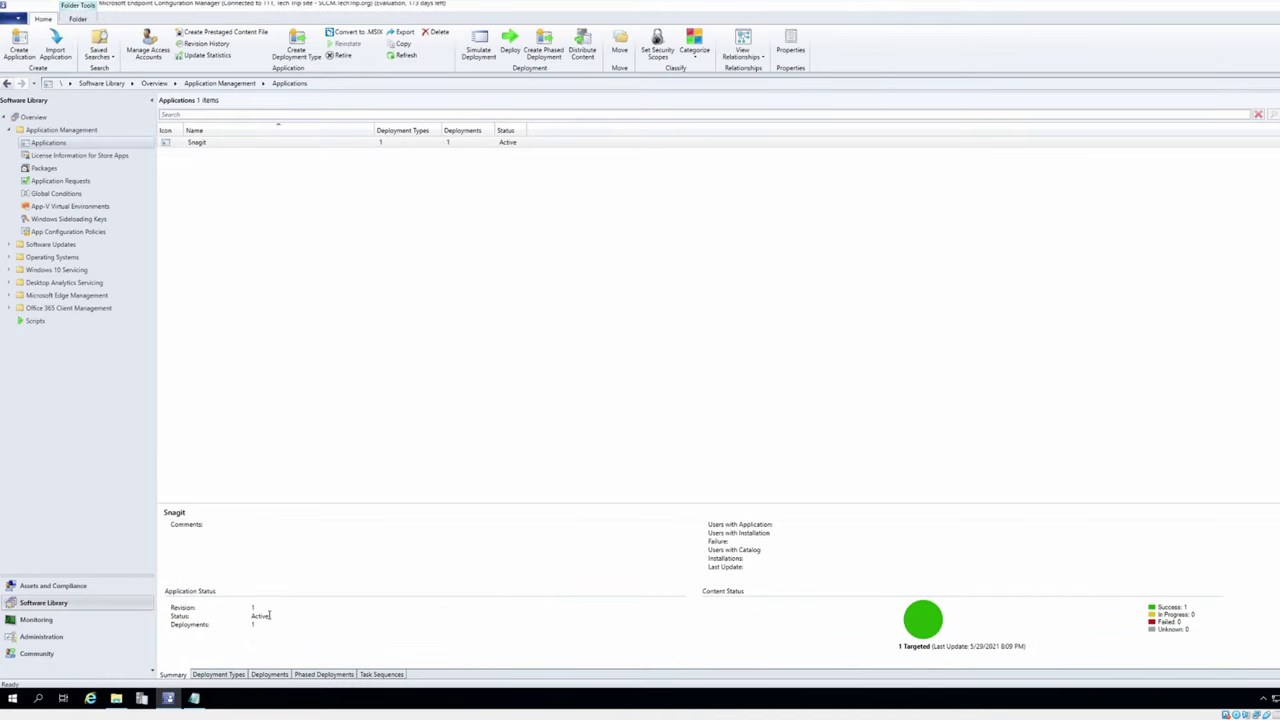